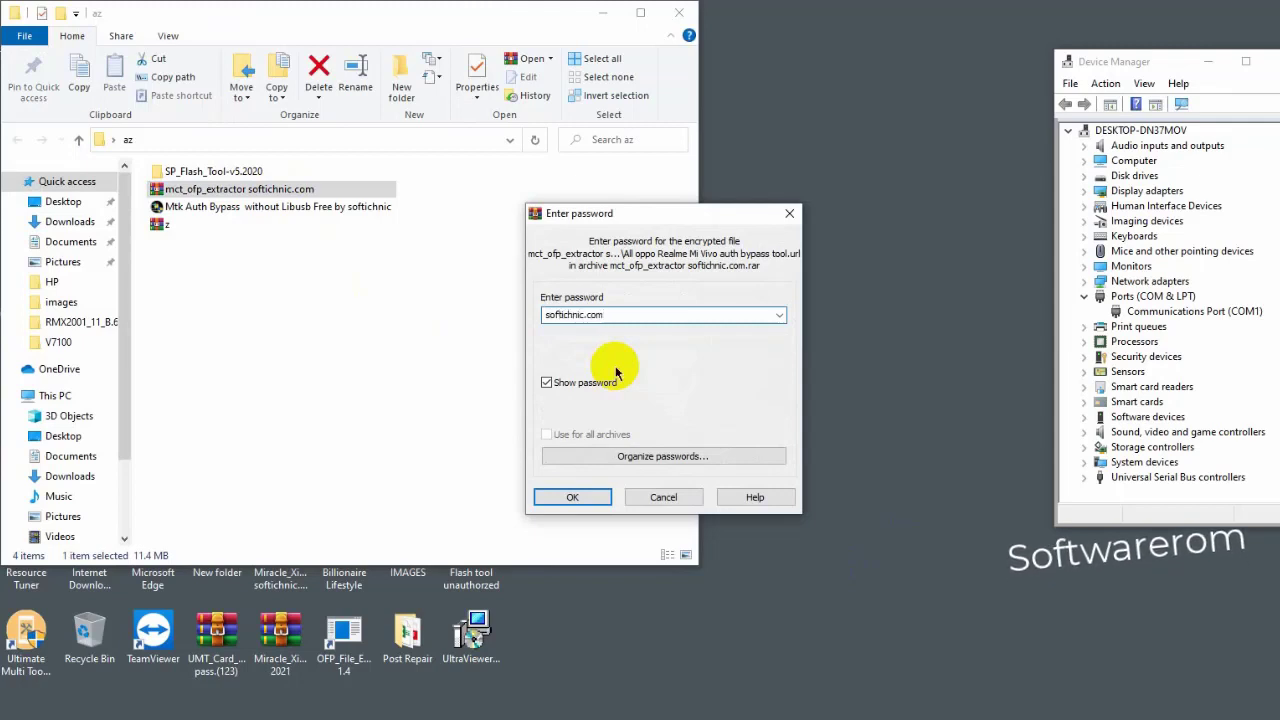
# - Confirm the entered password to extract the mct_ofp_extractor softichnic.com archive into the az folder
pyautogui.click(576, 494)
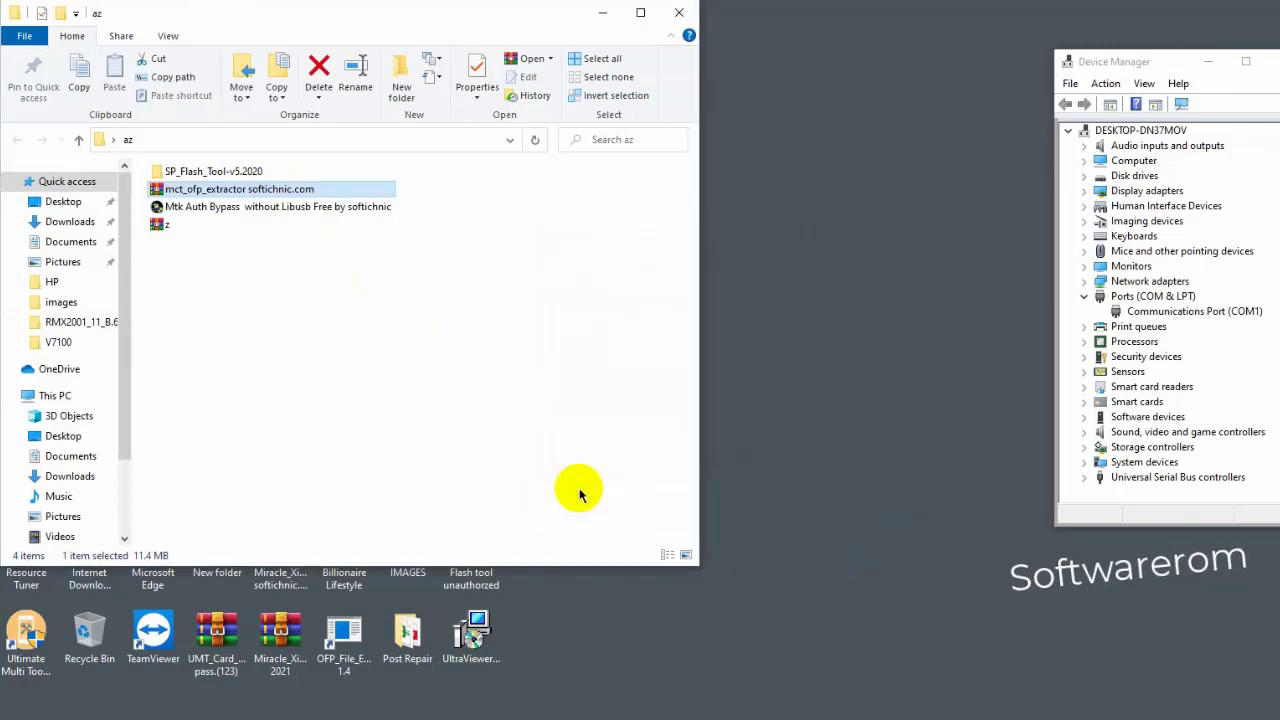
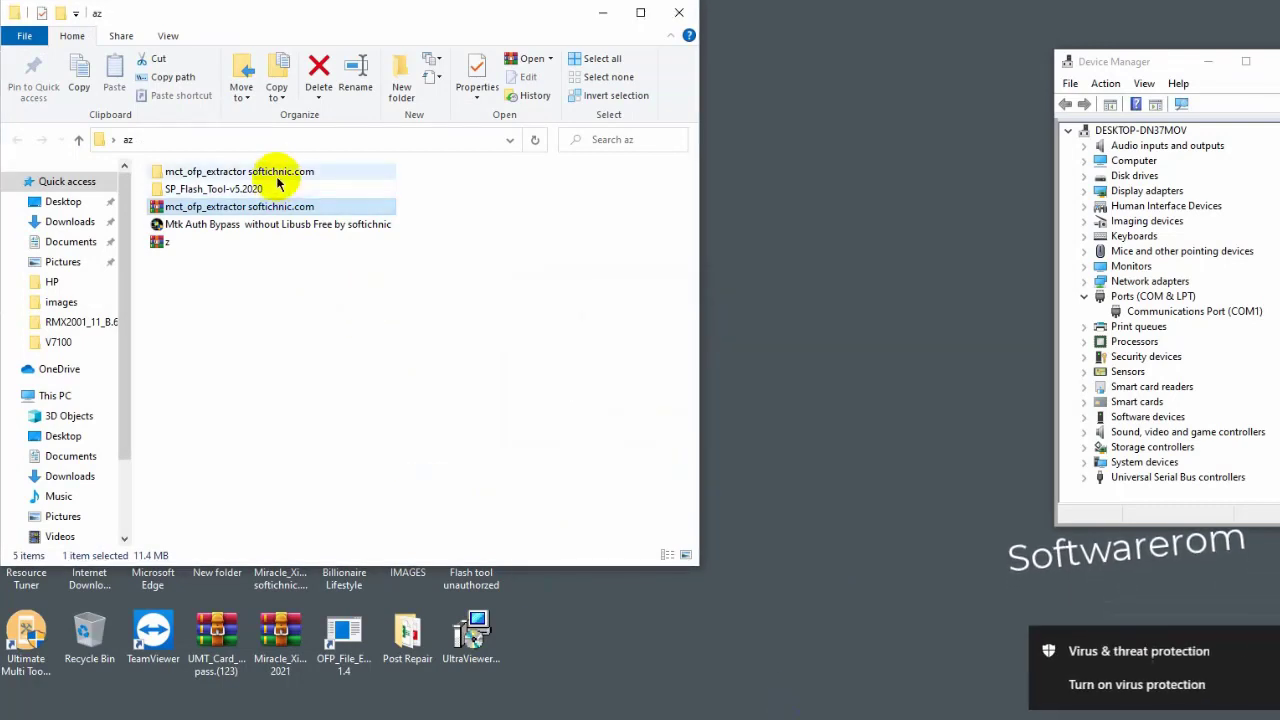
# - Open the extracted mct_ofp_extractor softichnic.com folder to view its six items, including a test disc image
pyautogui.doubleClick(282, 175)
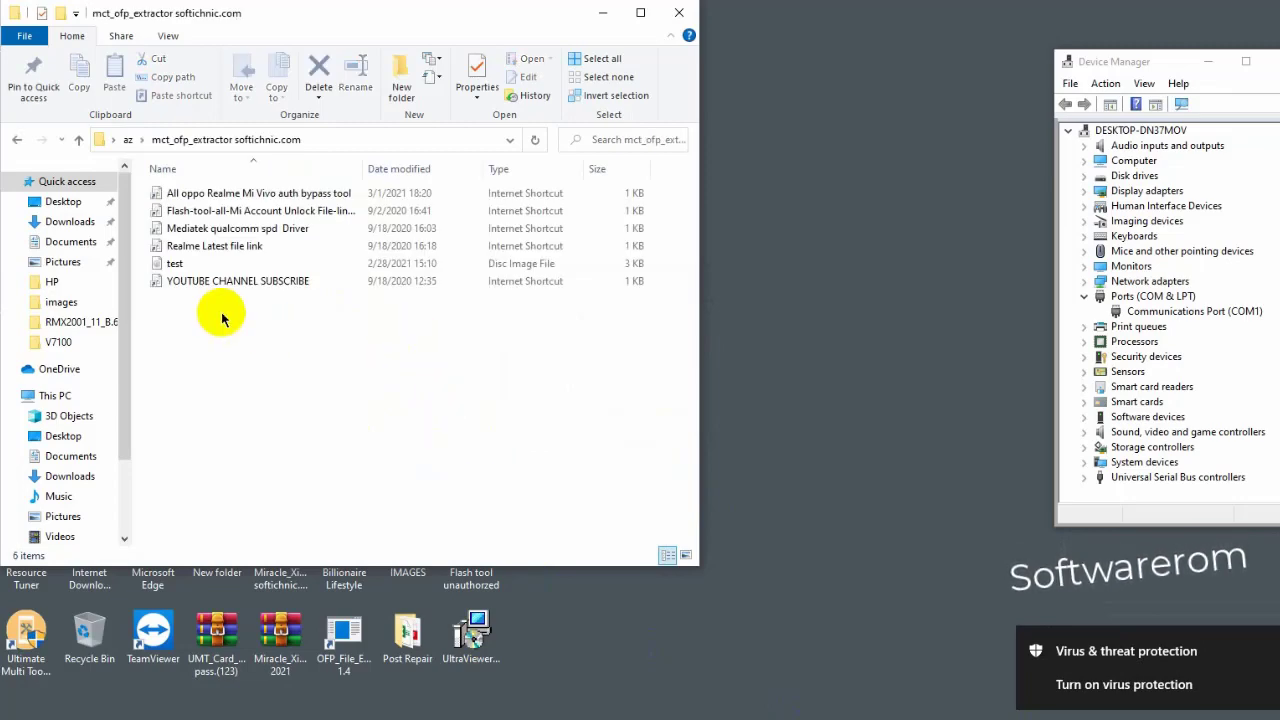
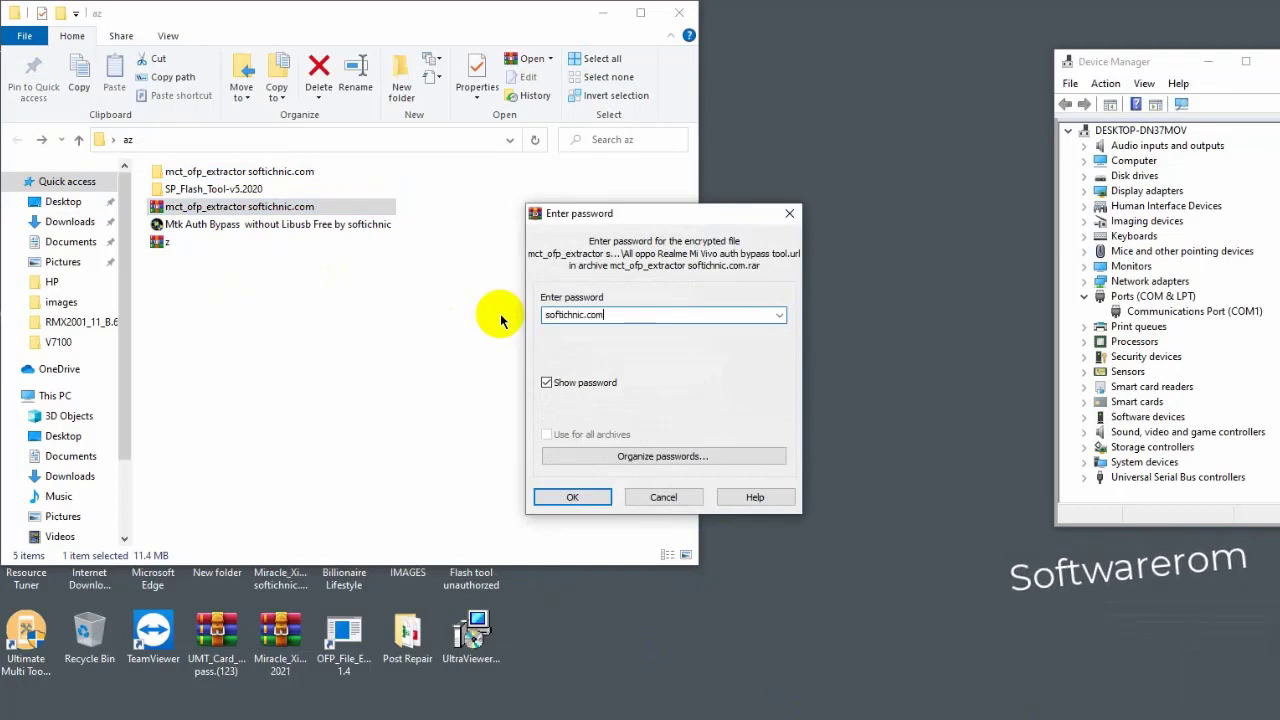
# - Extract the password-protected archive, replacing existing files, and run MCT OFP Extractor from the mct_ofp_extractor softichnic.com folder
pyautogui.press('Return')
pyautogui.click(628, 456)
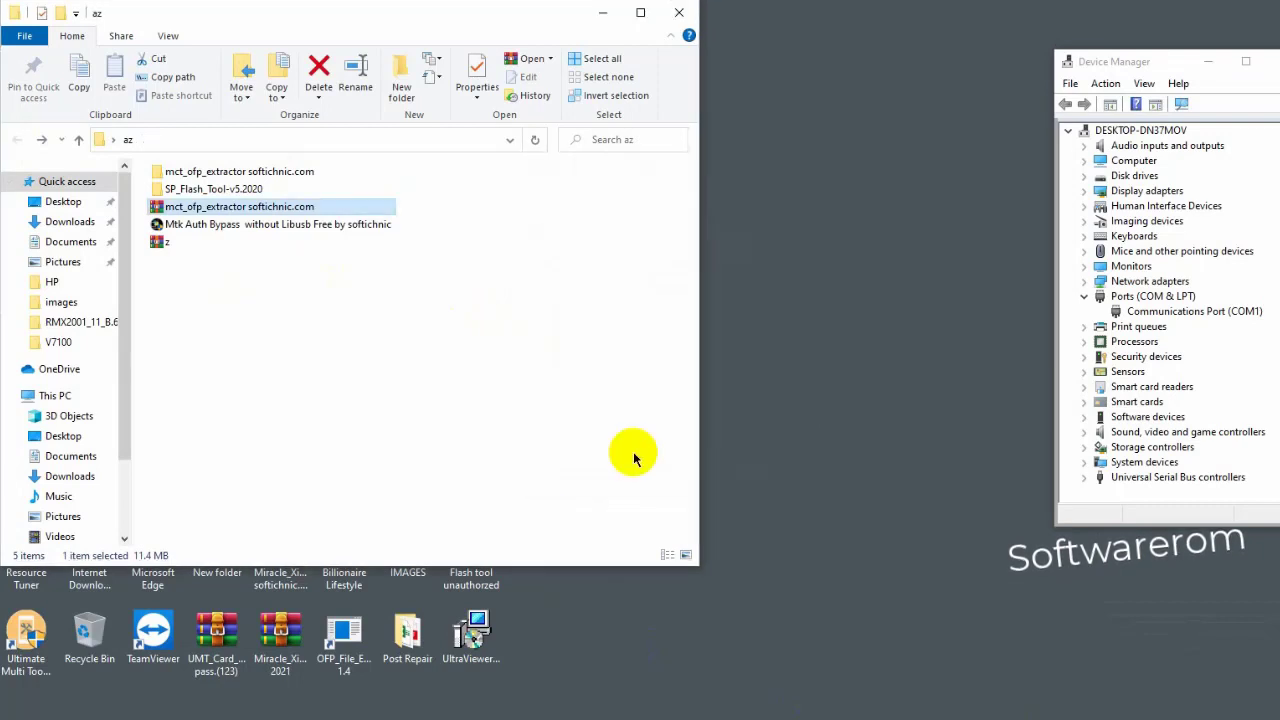
pyautogui.doubleClick(300, 172)
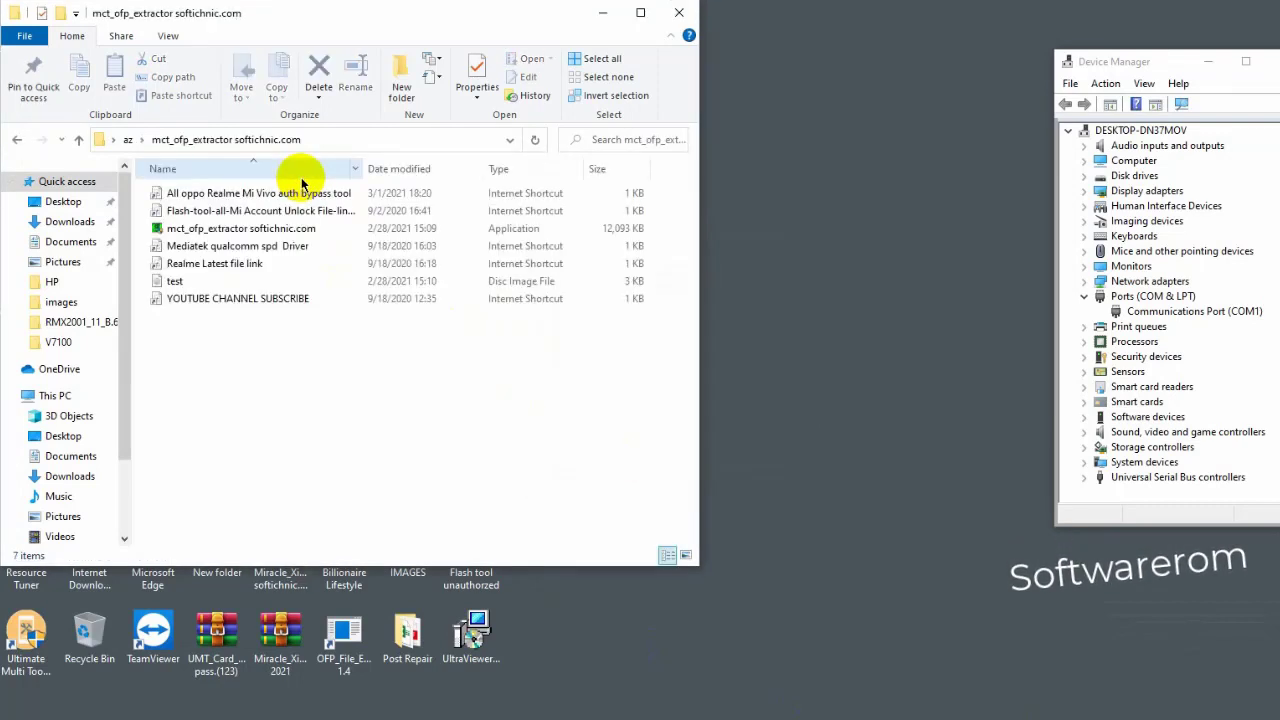
pyautogui.click(288, 231)
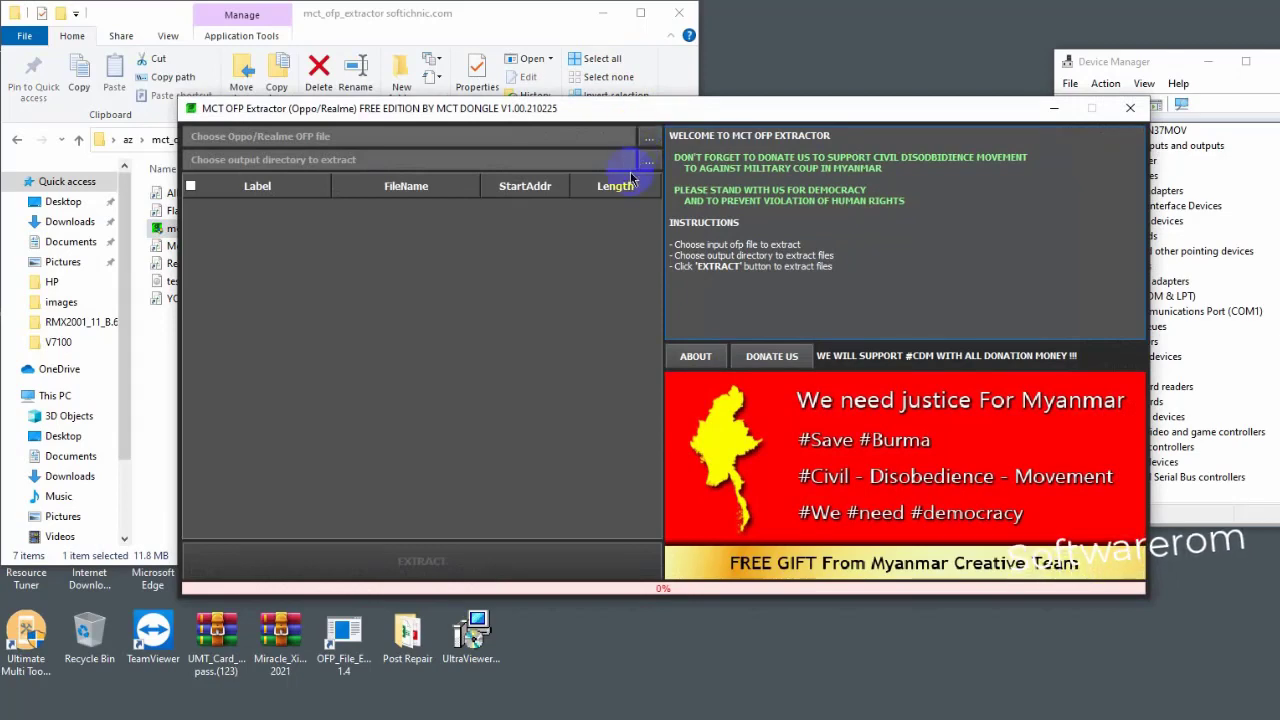
# - Load RMX2185_11_A.93_210419_93cb189a.ofp from D:\DATA\REALME\Realme C11_C12_C15_2185_2186\RMX2185_11_A.93
pyautogui.click(648, 146)
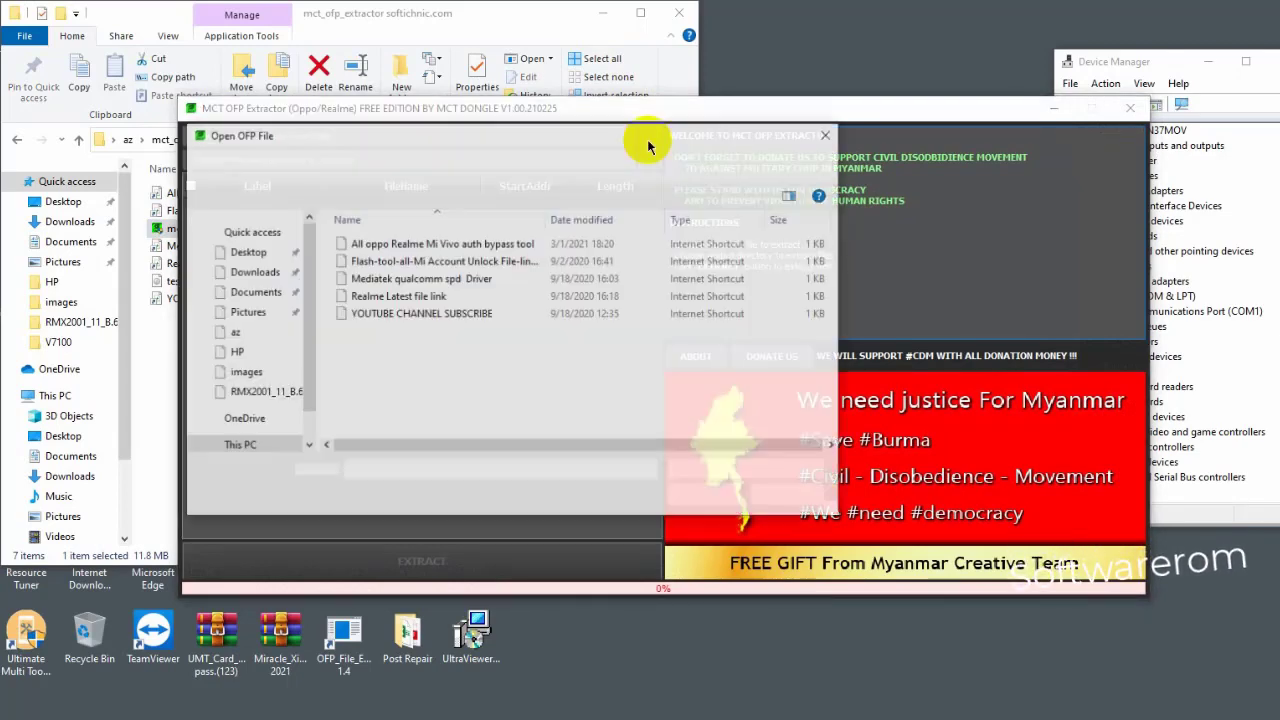
pyautogui.click(252, 410)
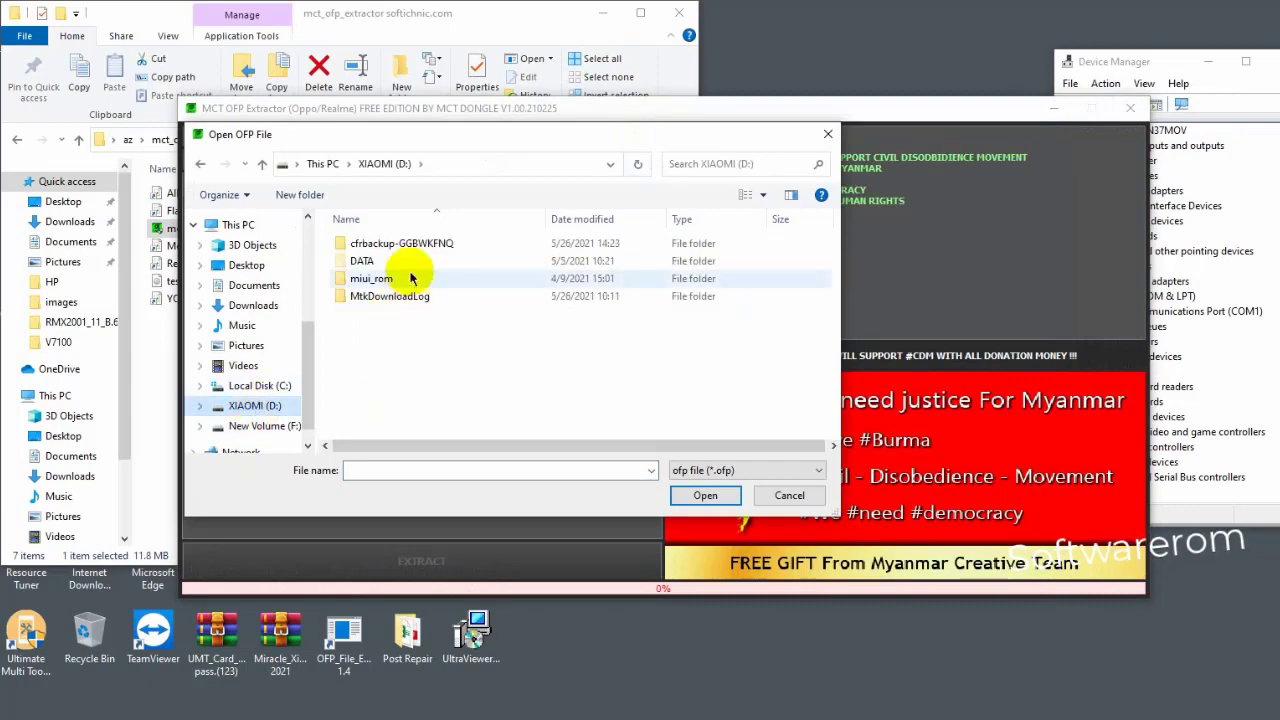
pyautogui.doubleClick(405, 263)
pyautogui.doubleClick(368, 331)
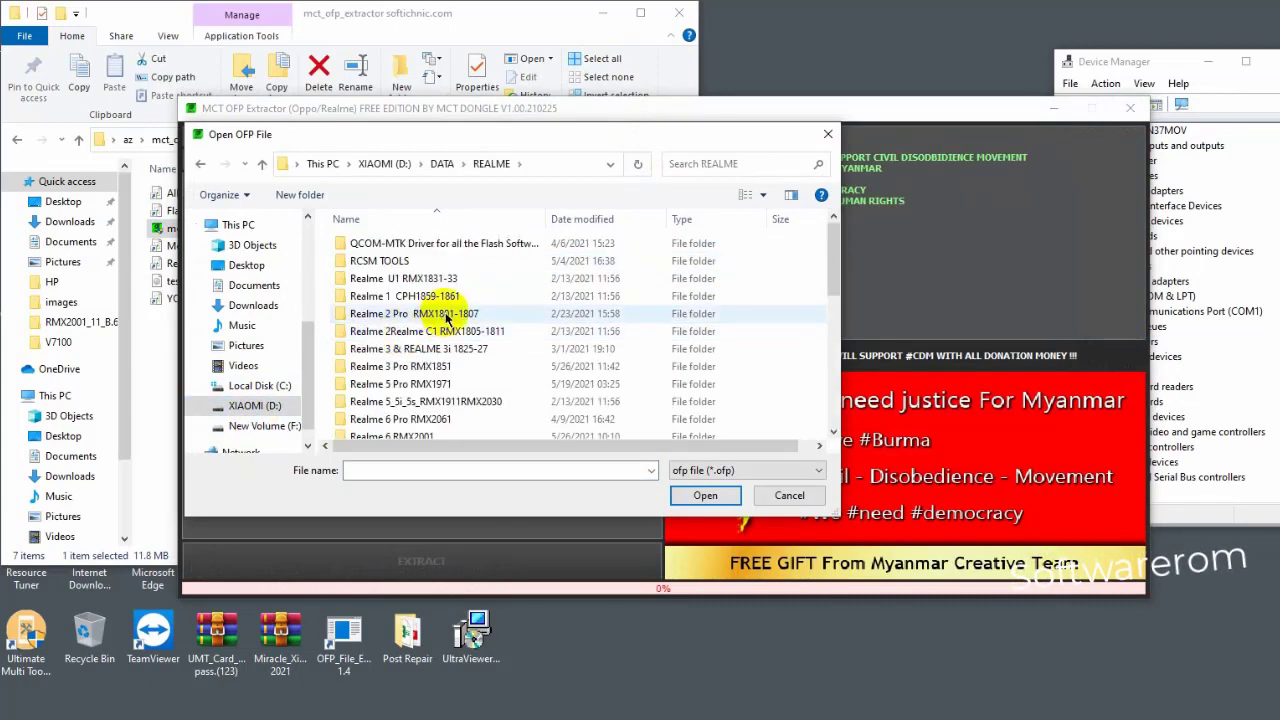
pyautogui.scroll(-2, 458, 318)
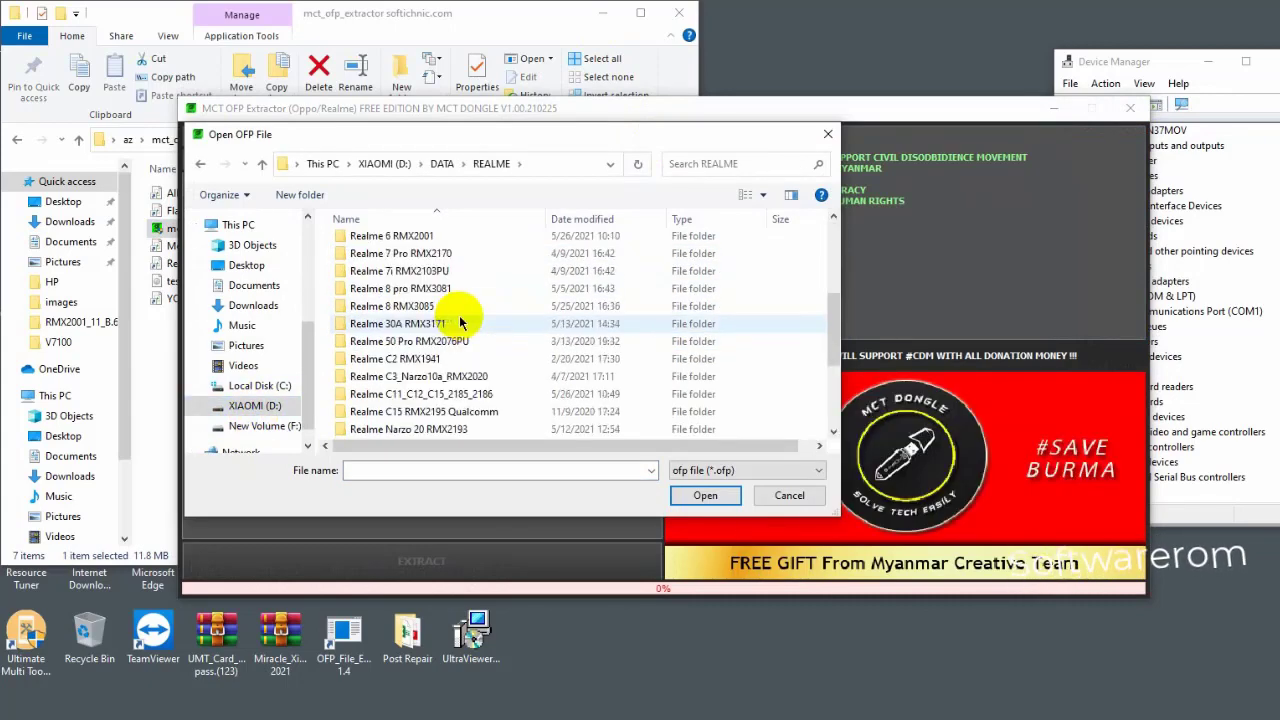
pyautogui.doubleClick(471, 393)
pyautogui.doubleClick(505, 260)
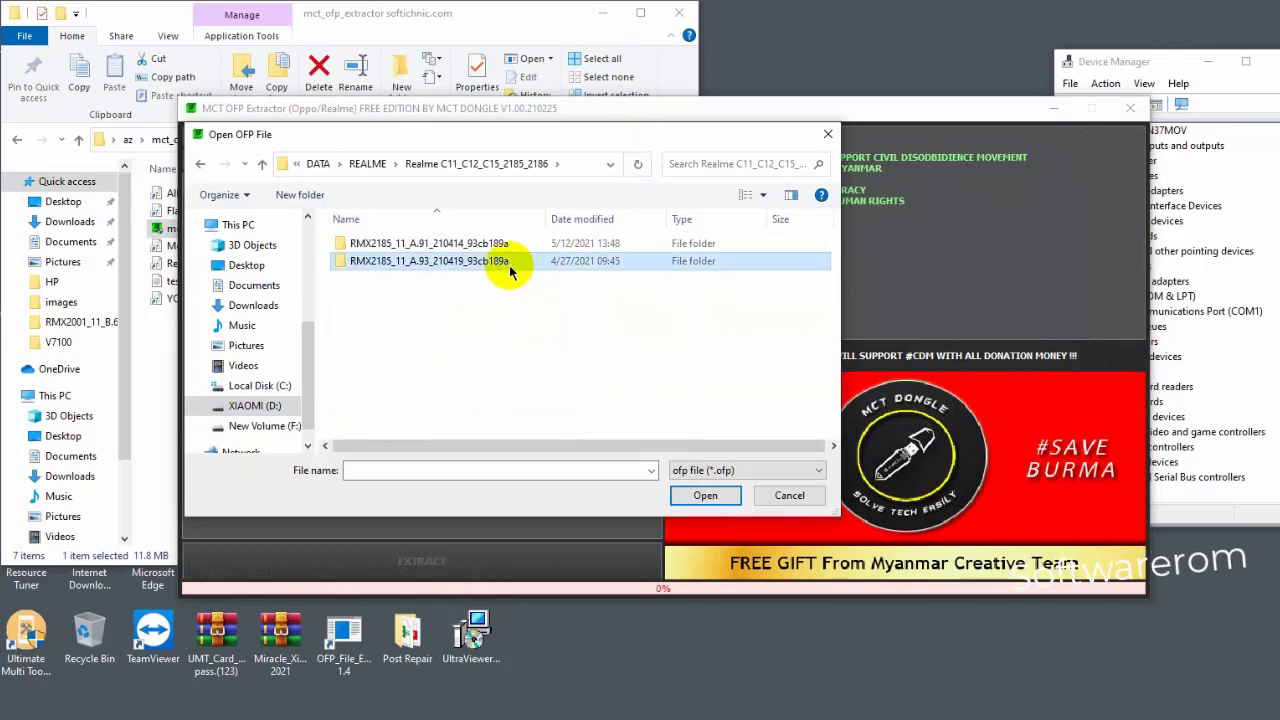
pyautogui.doubleClick(505, 248)
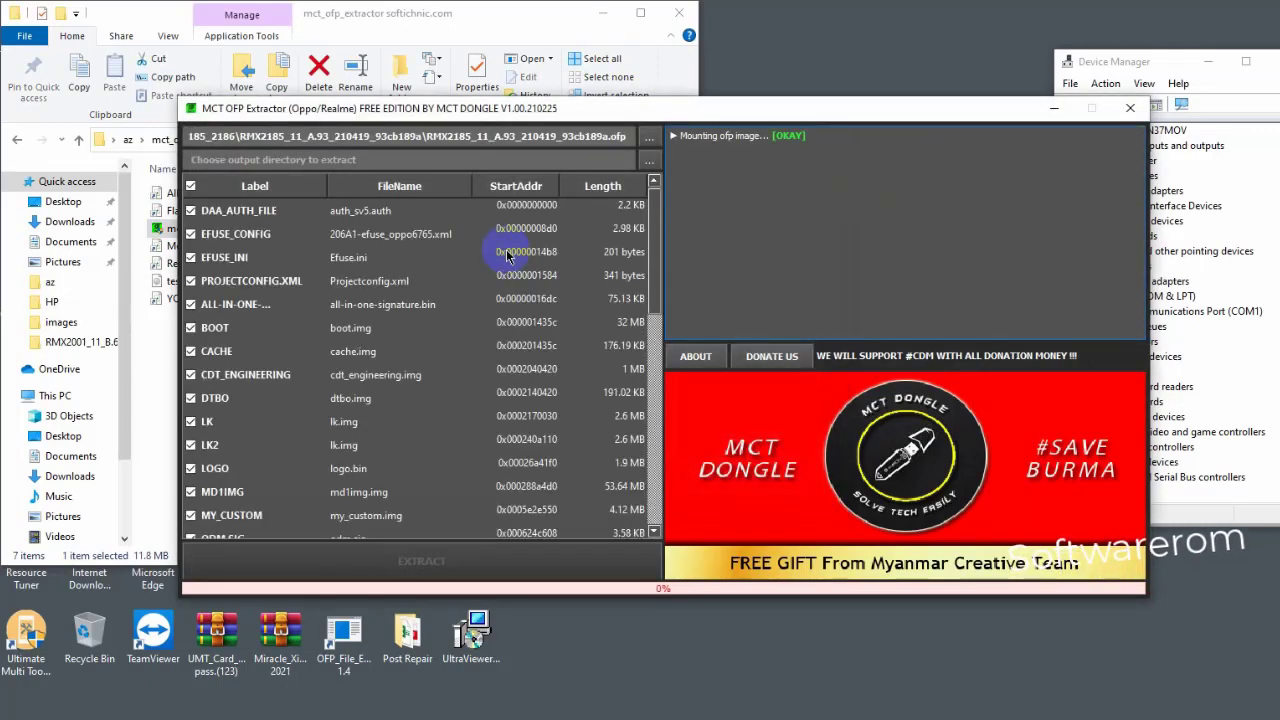
# - Enter 'Realme c11 12 15' as the output folder name and dismiss the path-does-not-exist error
pyautogui.click(650, 162)
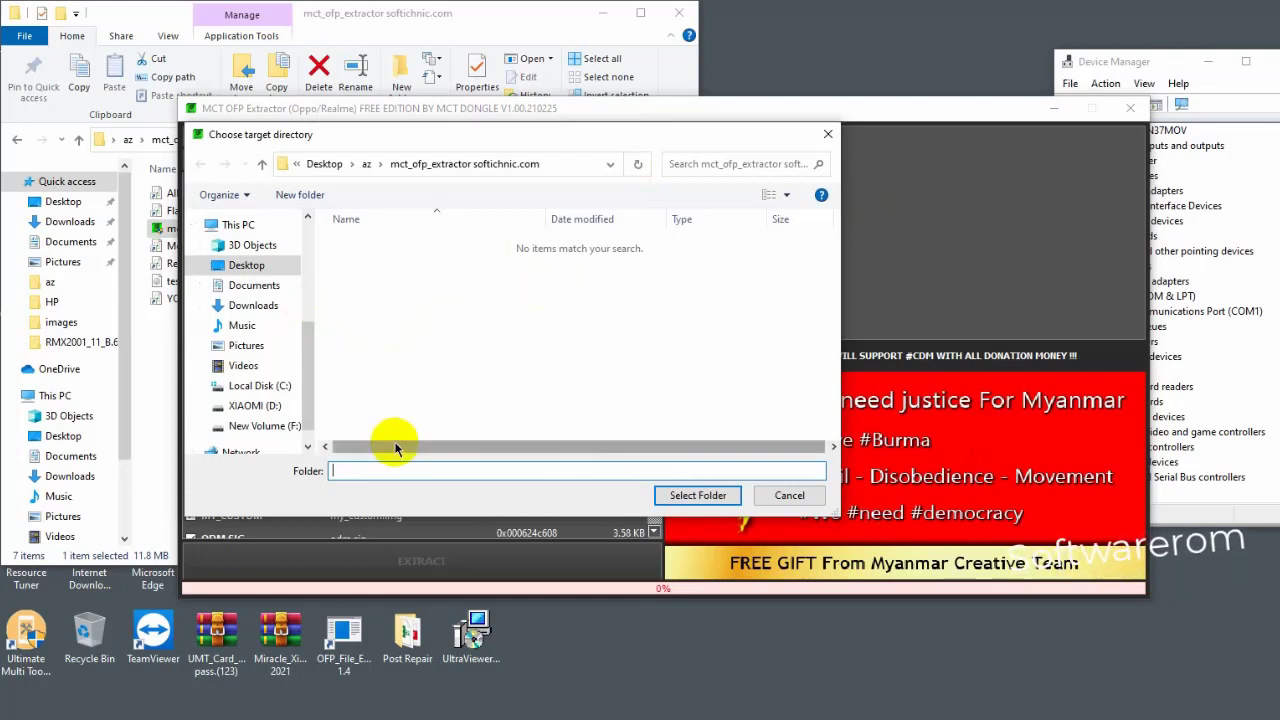
pyautogui.write('Realme c11')
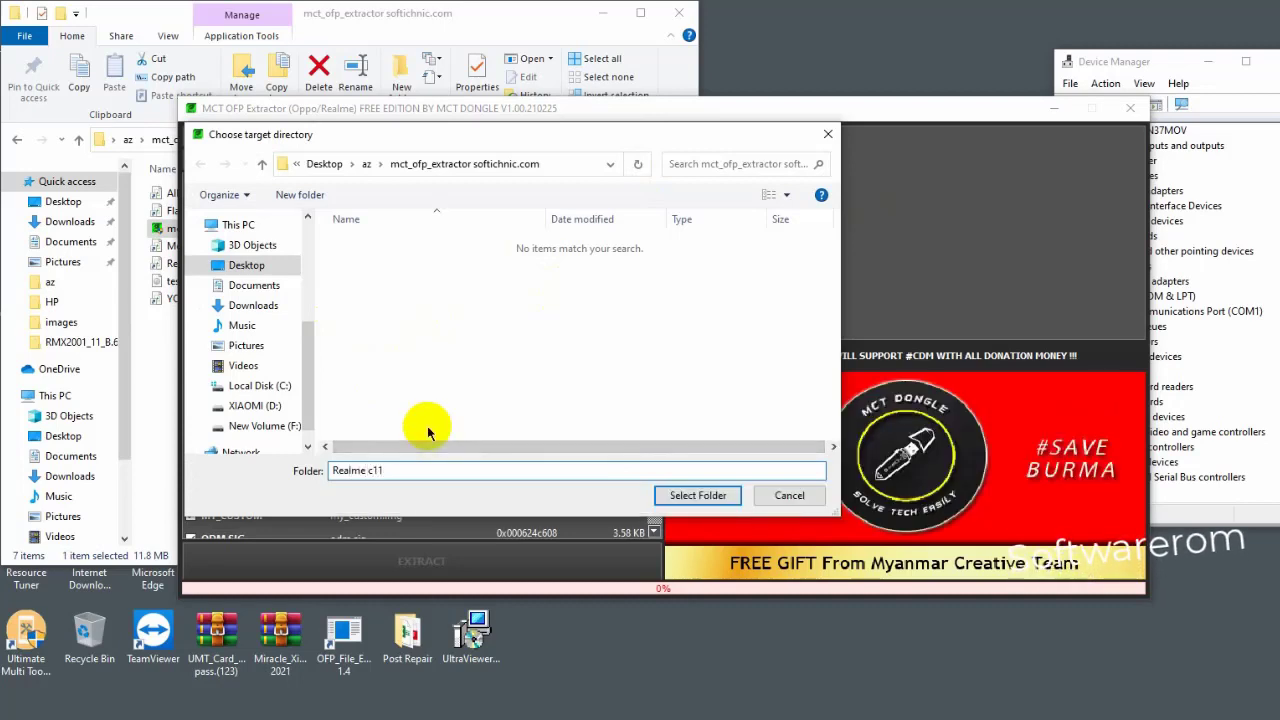
pyautogui.write(' 12 15 flash file')
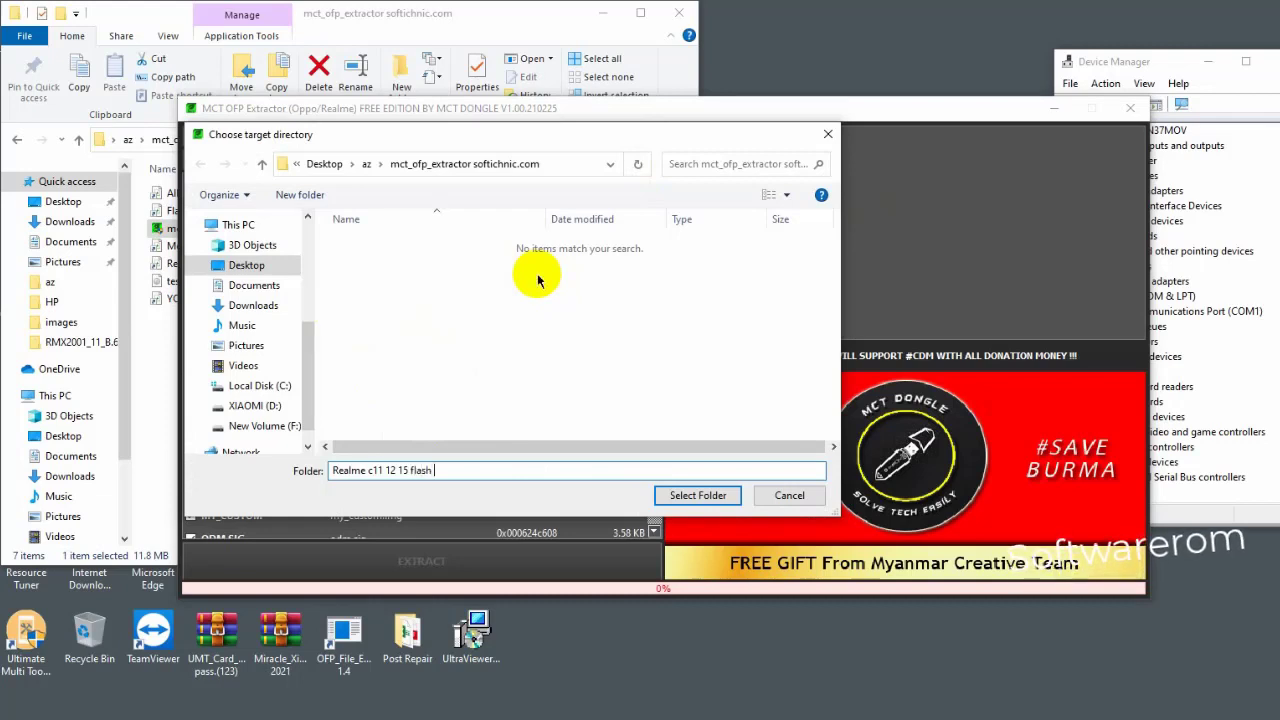
pyautogui.click(731, 495)
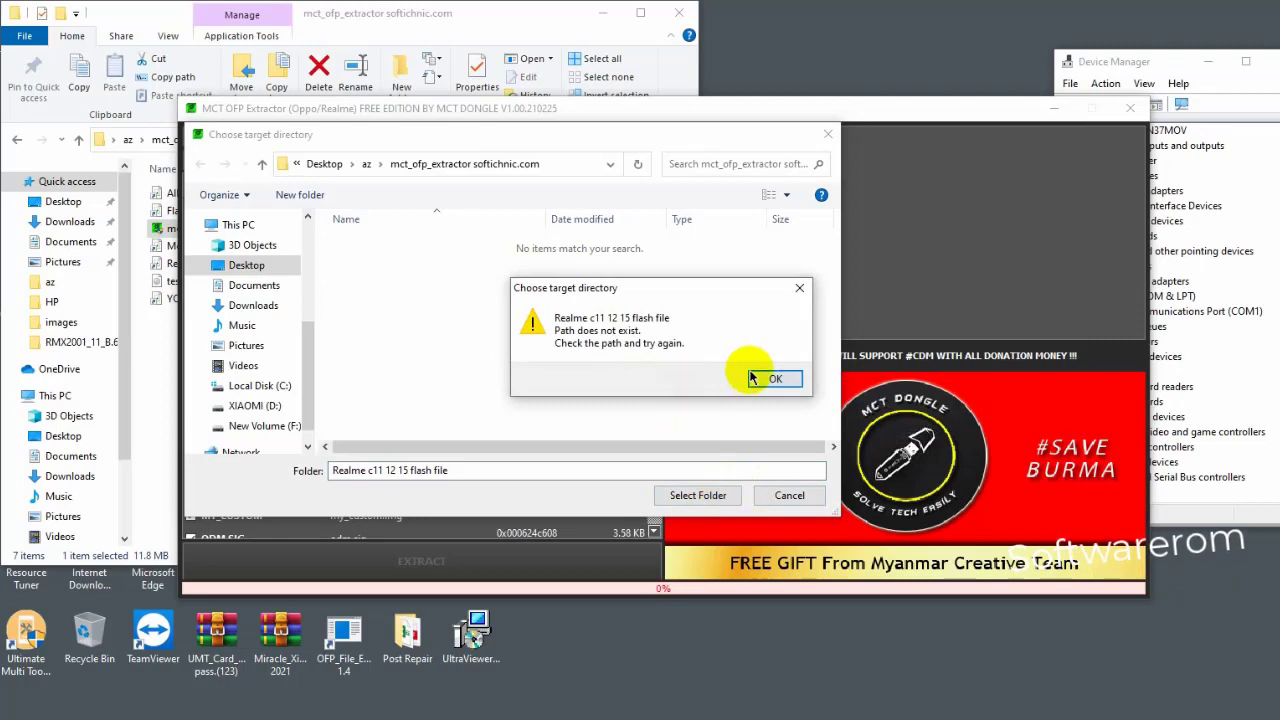
pyautogui.click(768, 376)
pyautogui.click(580, 466)
pyautogui.hotkey('ctrl', 'c')
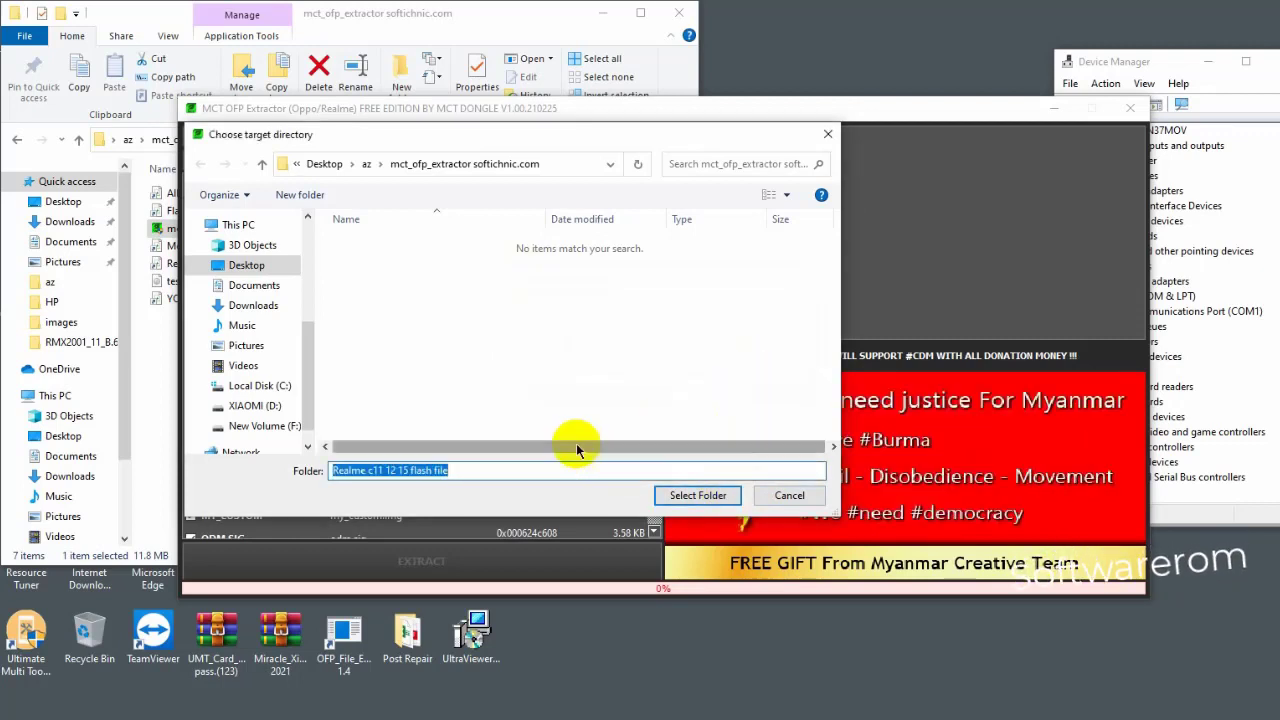
# - Create a new folder 'Realme c11 12 15 flash file' and select it as the extraction output
pyautogui.click(447, 337)
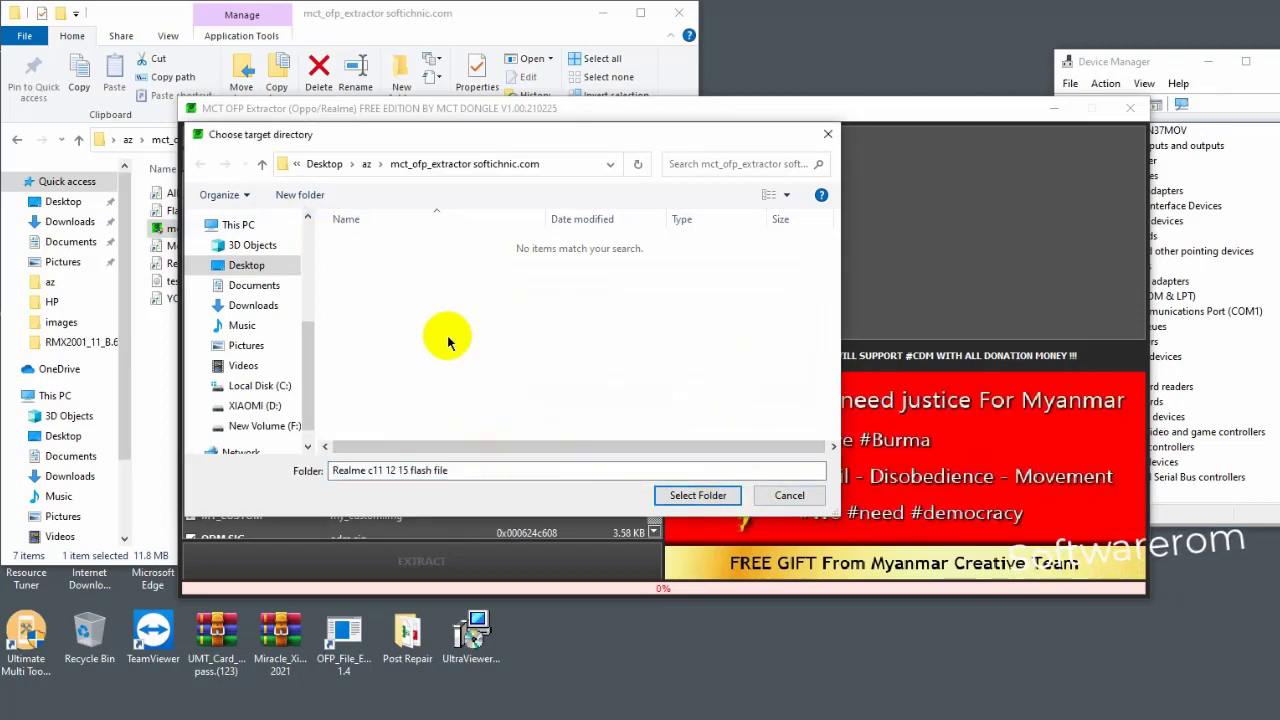
pyautogui.rightClick(447, 340)
pyautogui.click(422, 333)
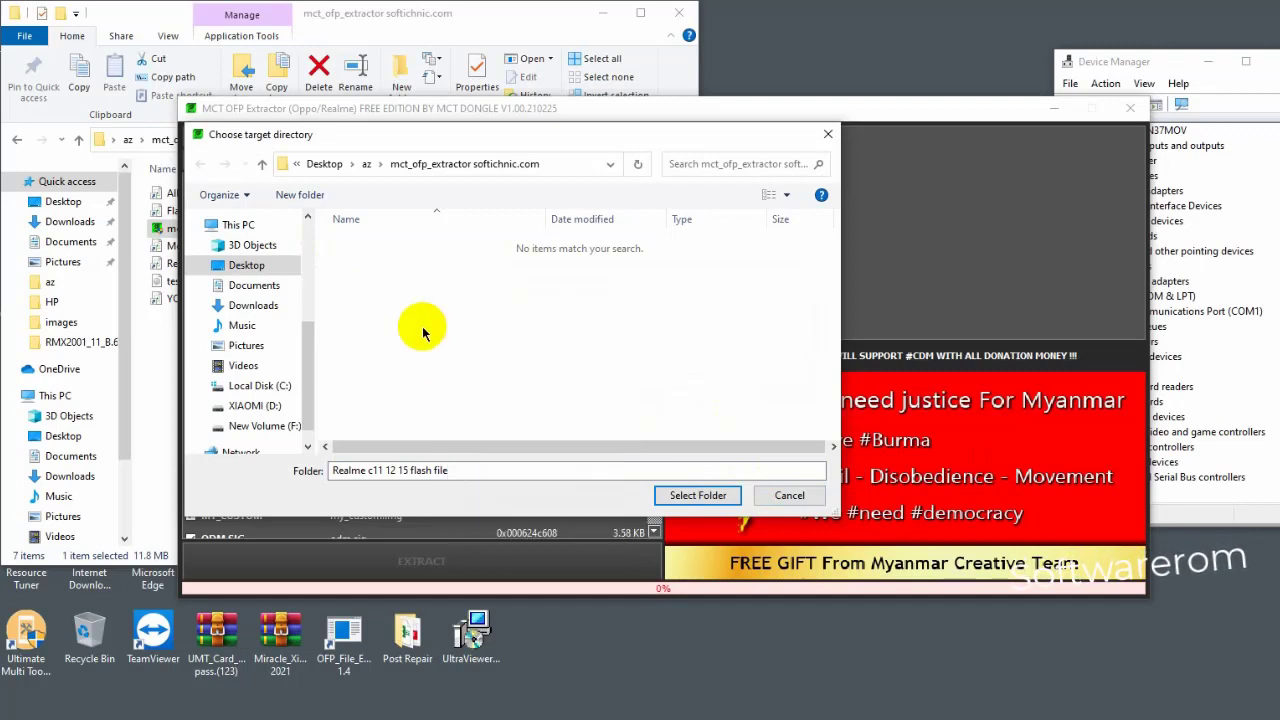
pyautogui.hotkey('ctrl', 'shift', 'n')
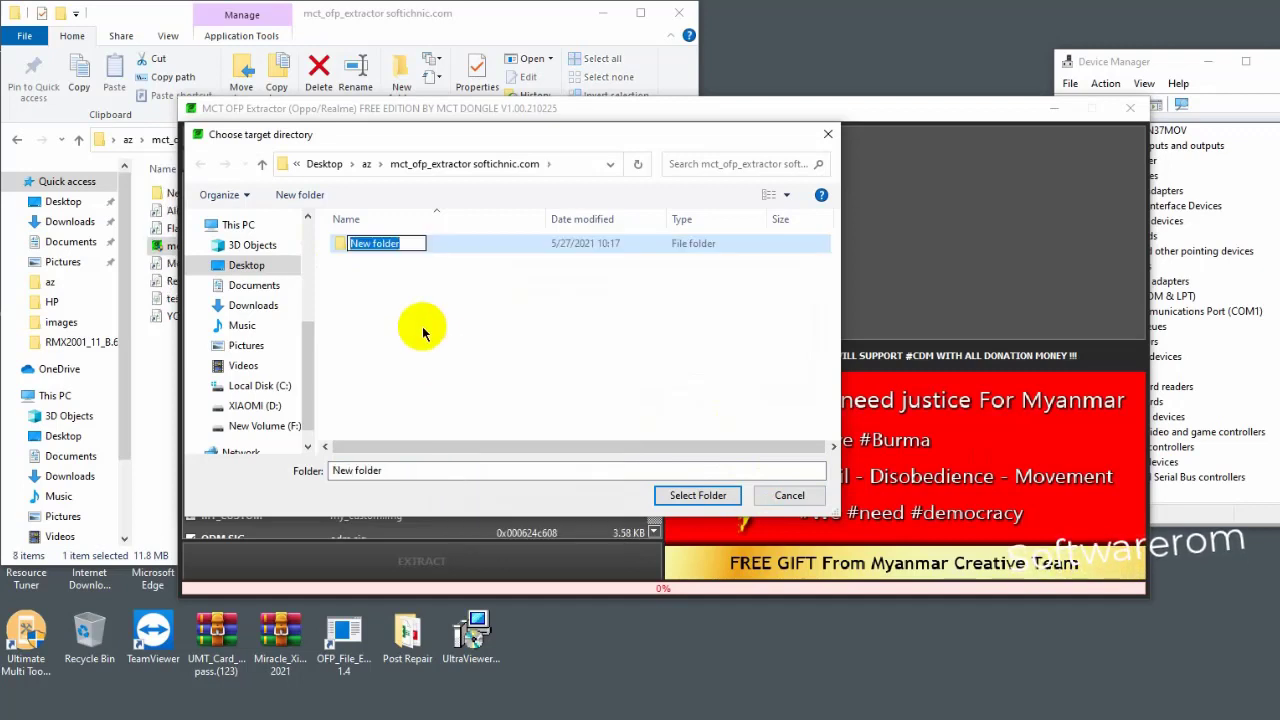
pyautogui.hotkey('ctrl', 'v')
pyautogui.click(548, 241)
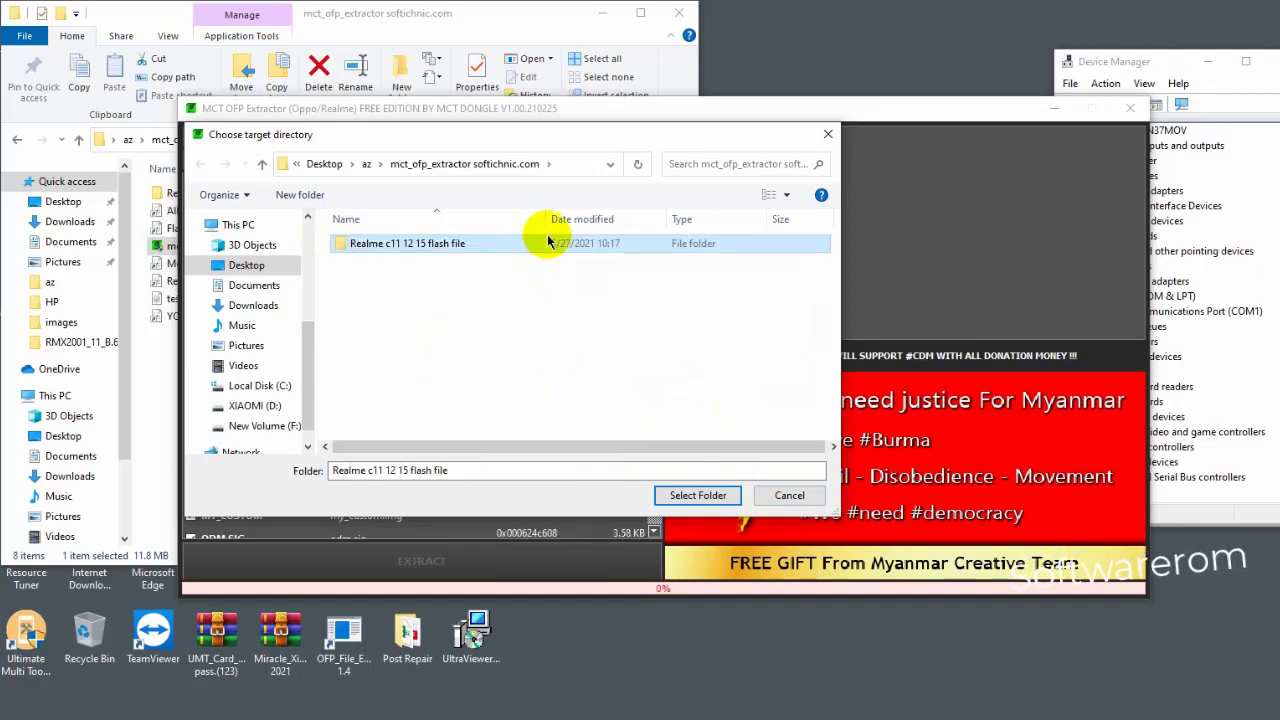
pyautogui.doubleClick(548, 241)
pyautogui.click(682, 494)
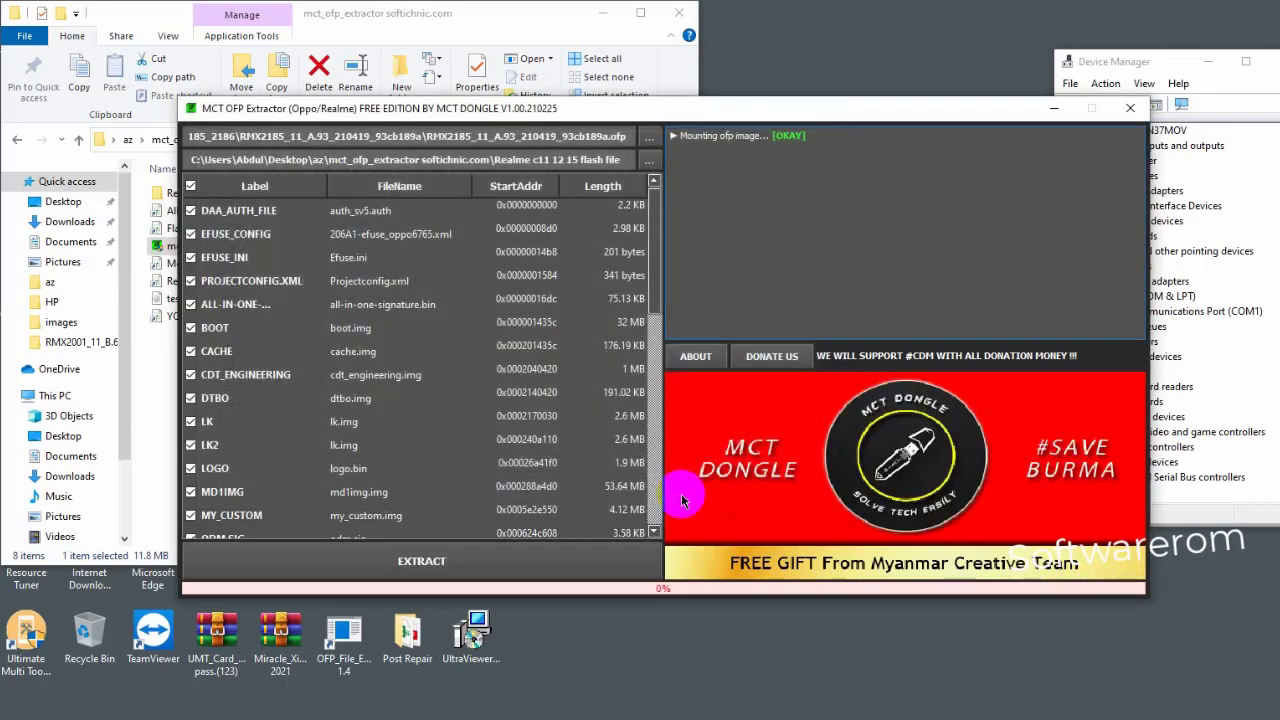
# - Extract all firmware partitions into Realme c11 12 15 flash file, check the saved location, then close the extractor
pyautogui.click(470, 562)
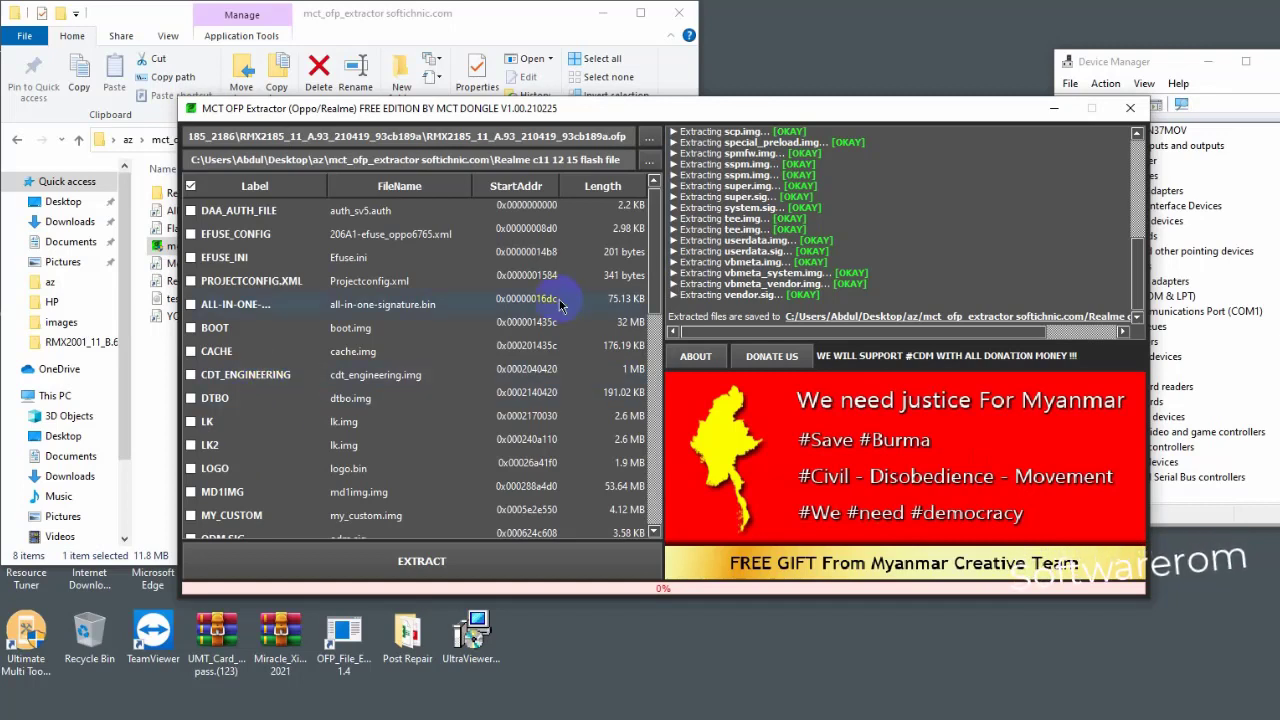
pyautogui.moveTo(672, 318); pyautogui.dragTo(1082, 345)
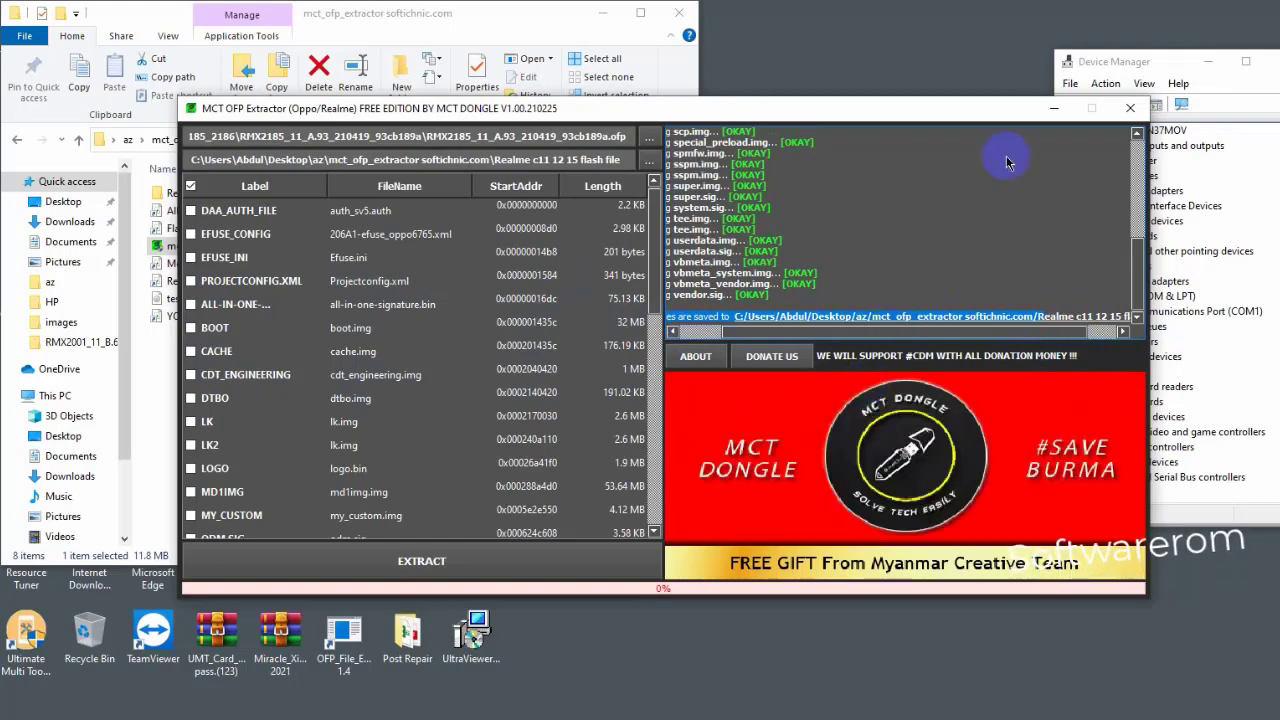
pyautogui.click(1130, 107)
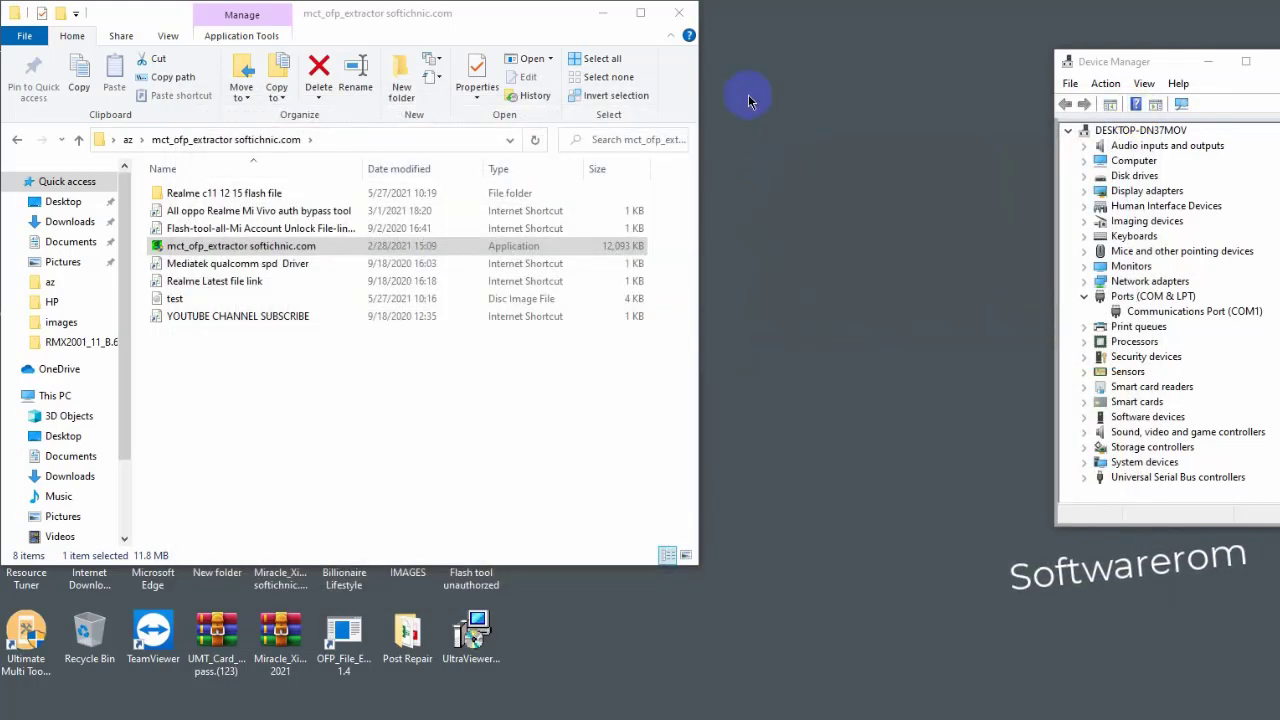
# - Close File Explorer, open the desktop az folder to view its contents, then close it
pyautogui.click(677, 14)
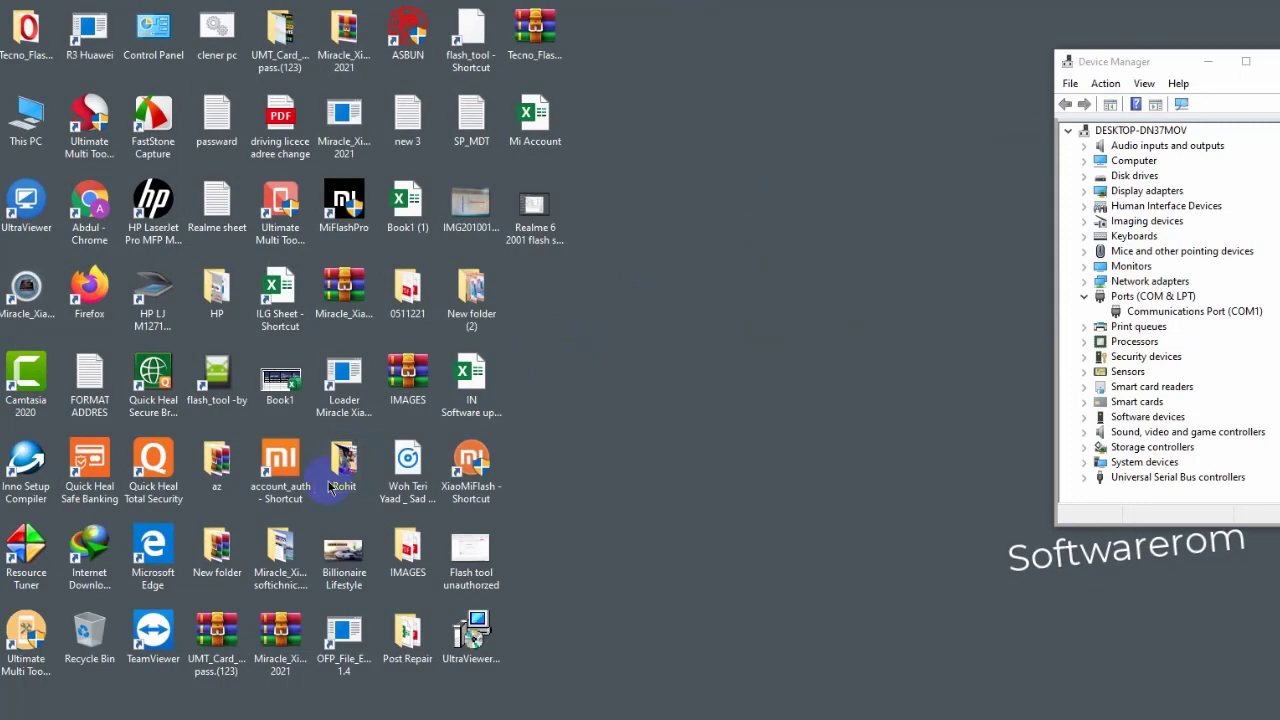
pyautogui.click(226, 481)
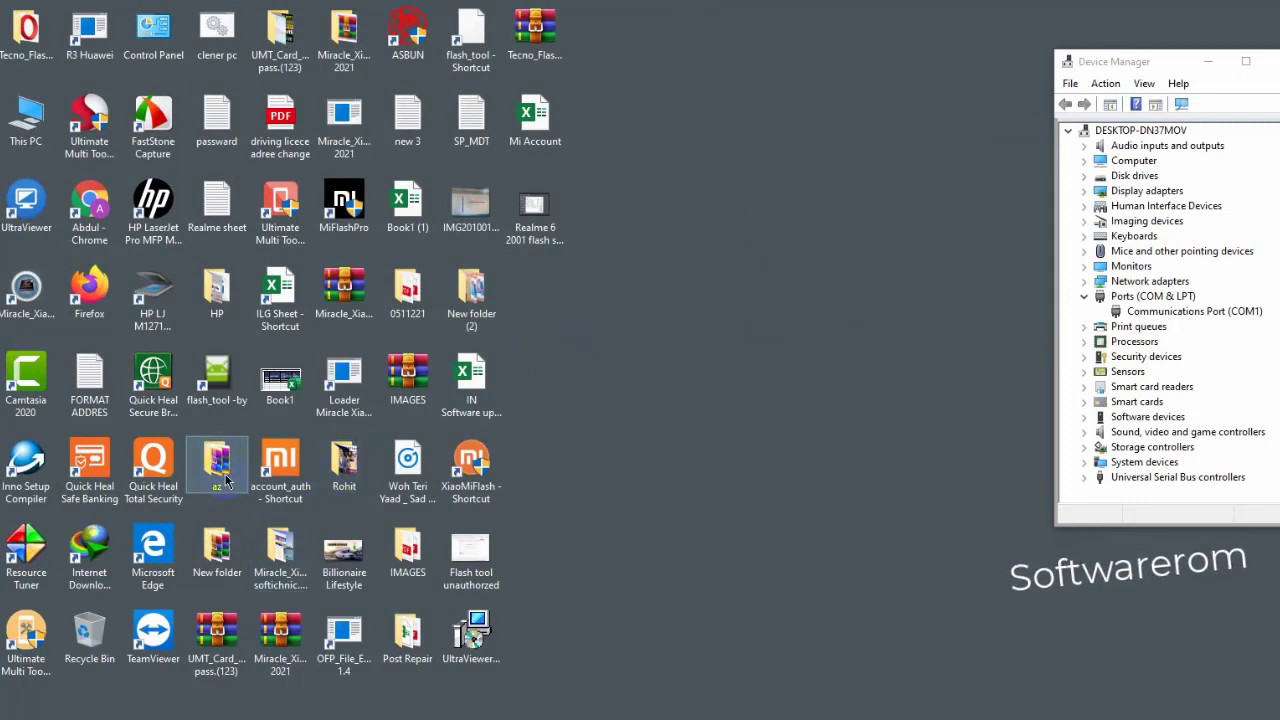
pyautogui.doubleClick(226, 481)
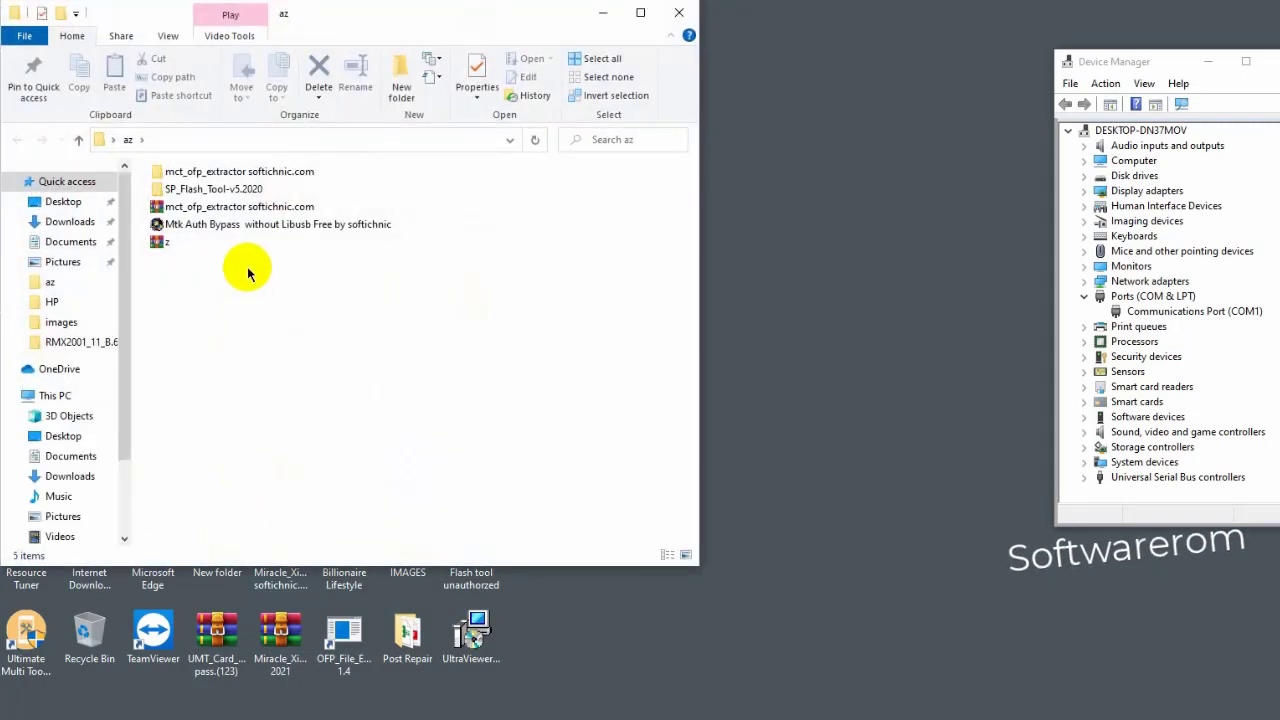
pyautogui.click(679, 13)
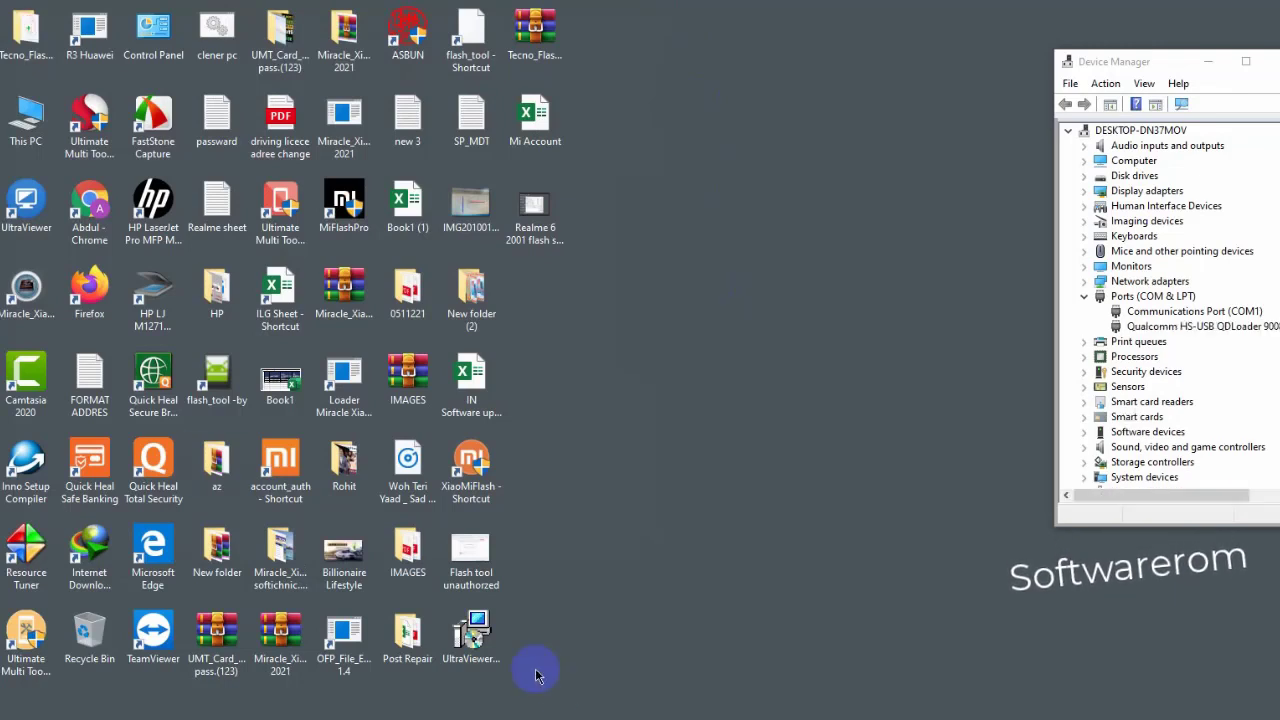
# - Launch SP Flash Tool from the desktop shortcut and move its window higher and to the right
pyautogui.doubleClick(240, 383)
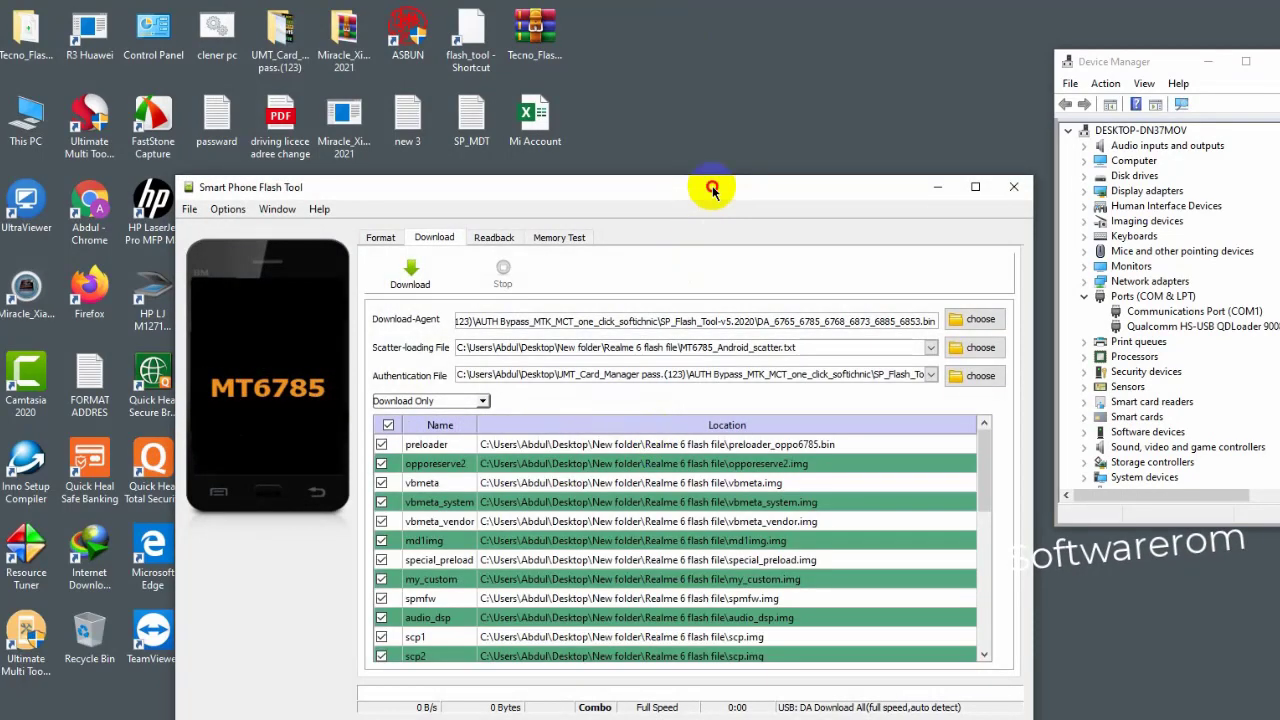
pyautogui.moveTo(709, 189); pyautogui.dragTo(734, 63)
pyautogui.moveTo(538, 75); pyautogui.dragTo(594, 66)
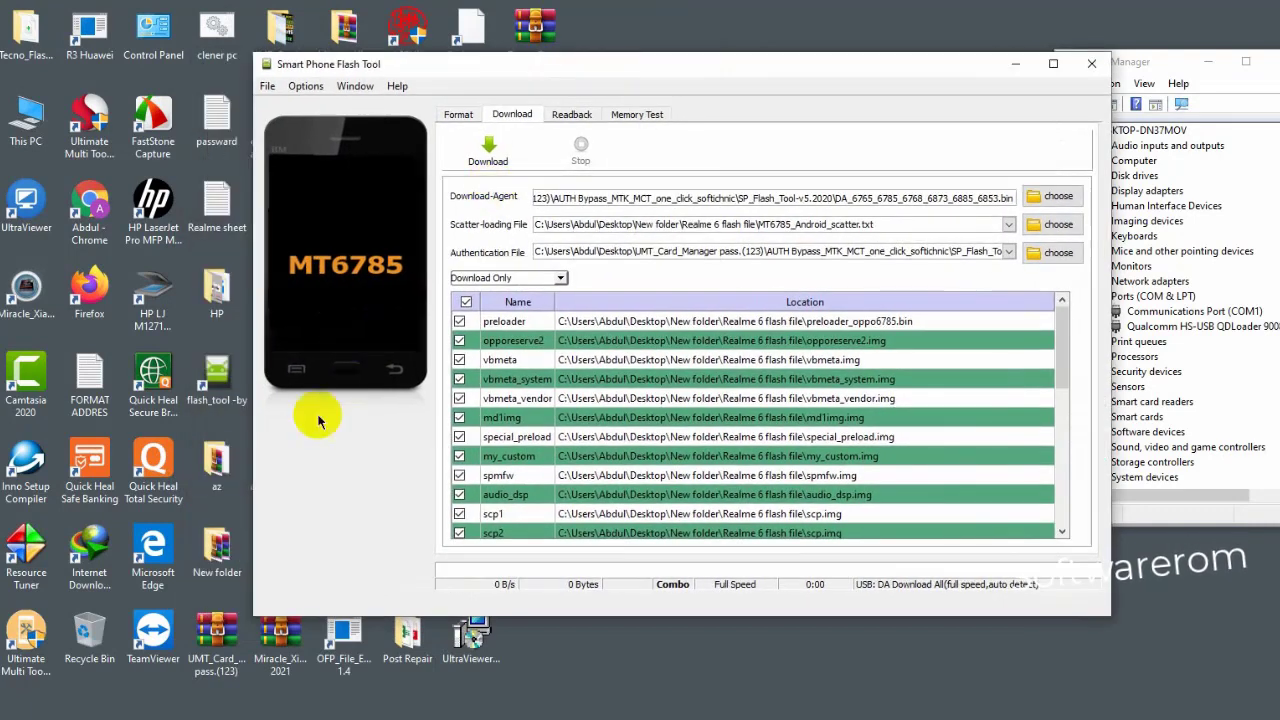
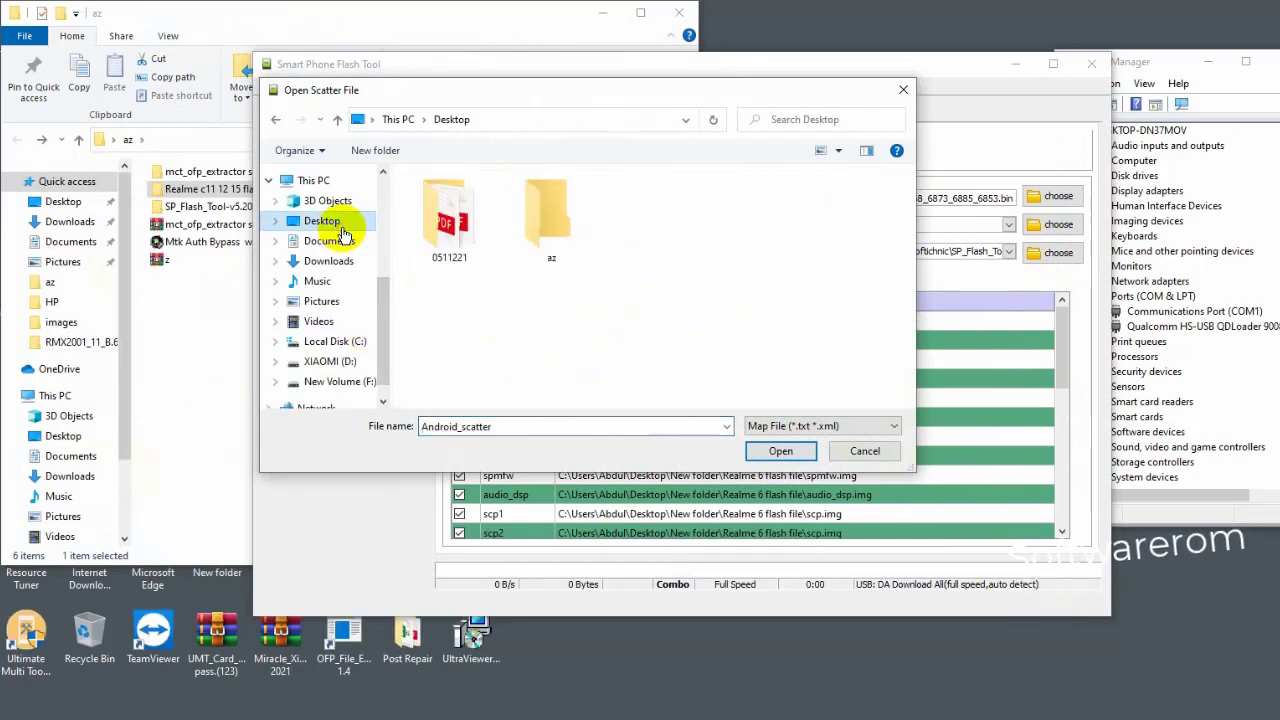
# - In the Open Scatter File dialog, open the az folder on the Desktop
pyautogui.doubleClick(566, 225)
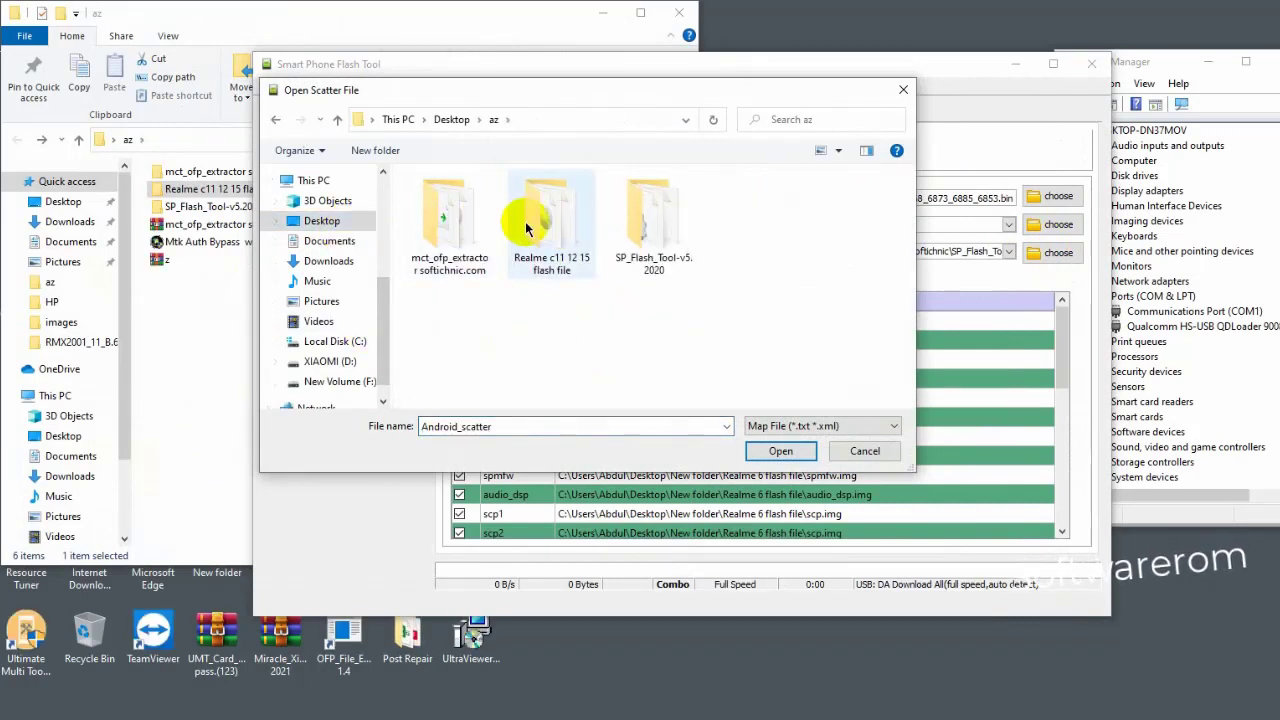
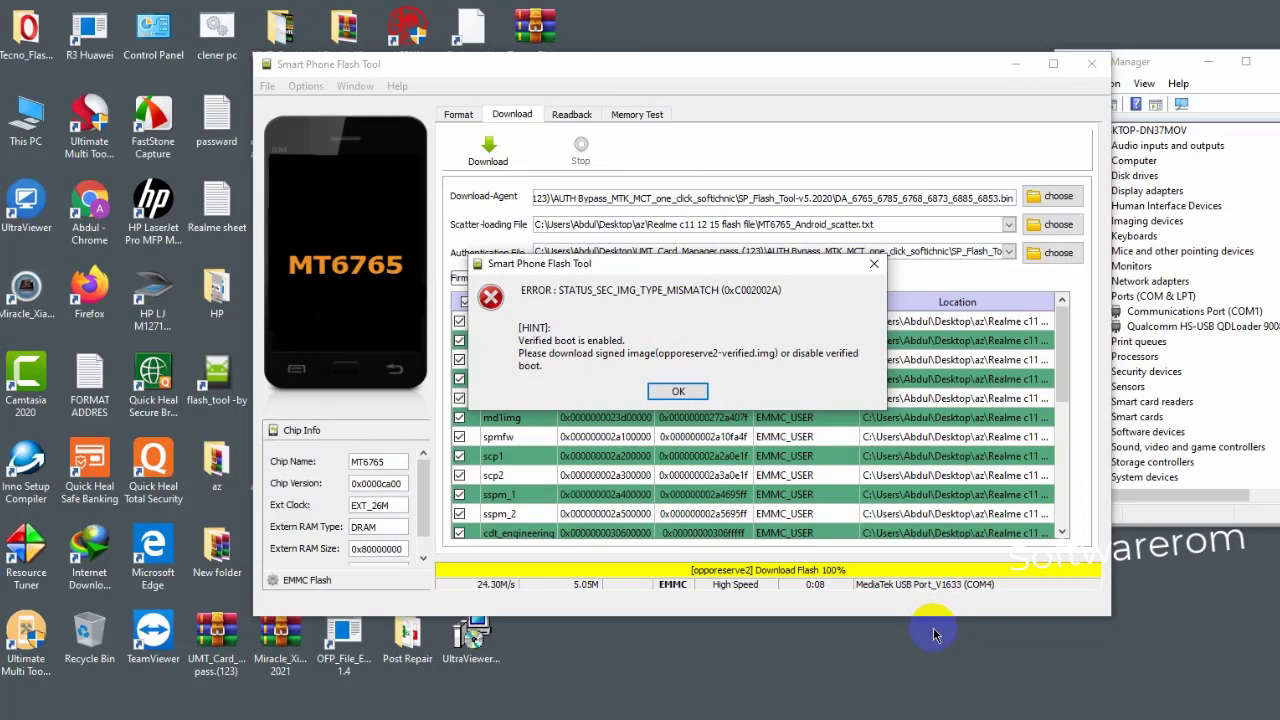
# - Dismiss the STATUS_SEC_IMG_TYPE_MISMATCH verified-boot error that halted flashing at opporeserve2
pyautogui.click(689, 393)
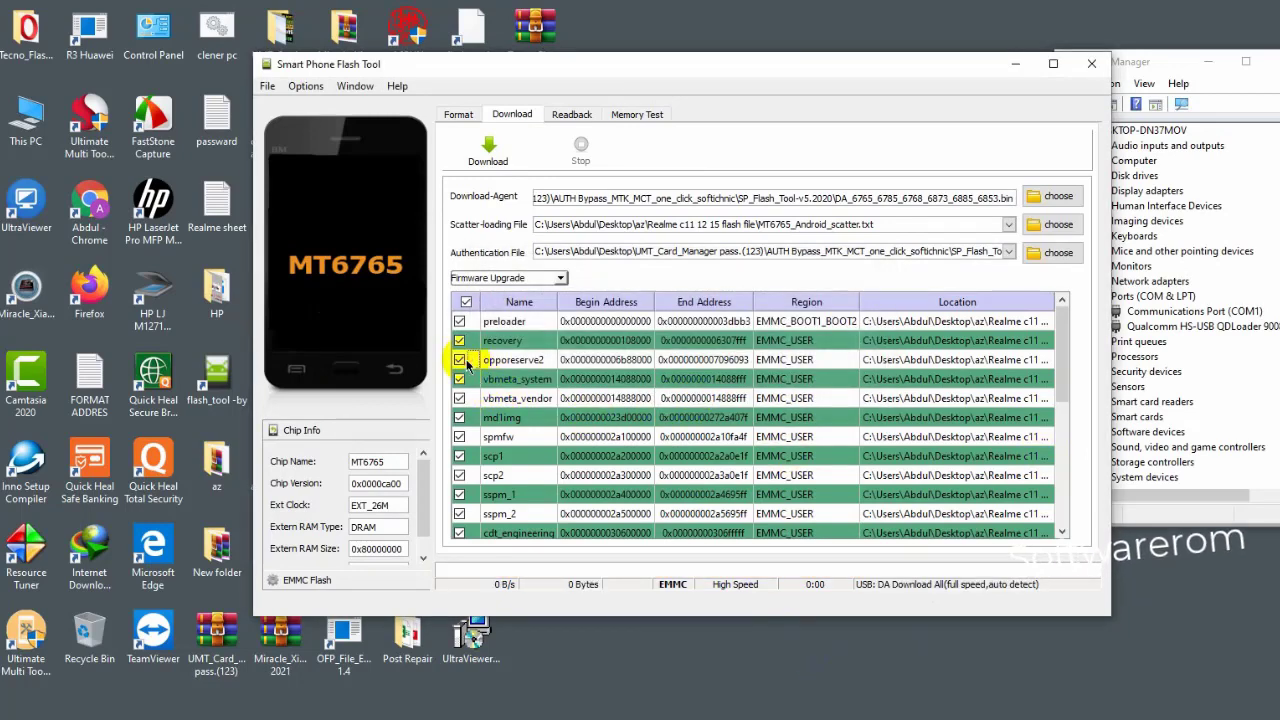
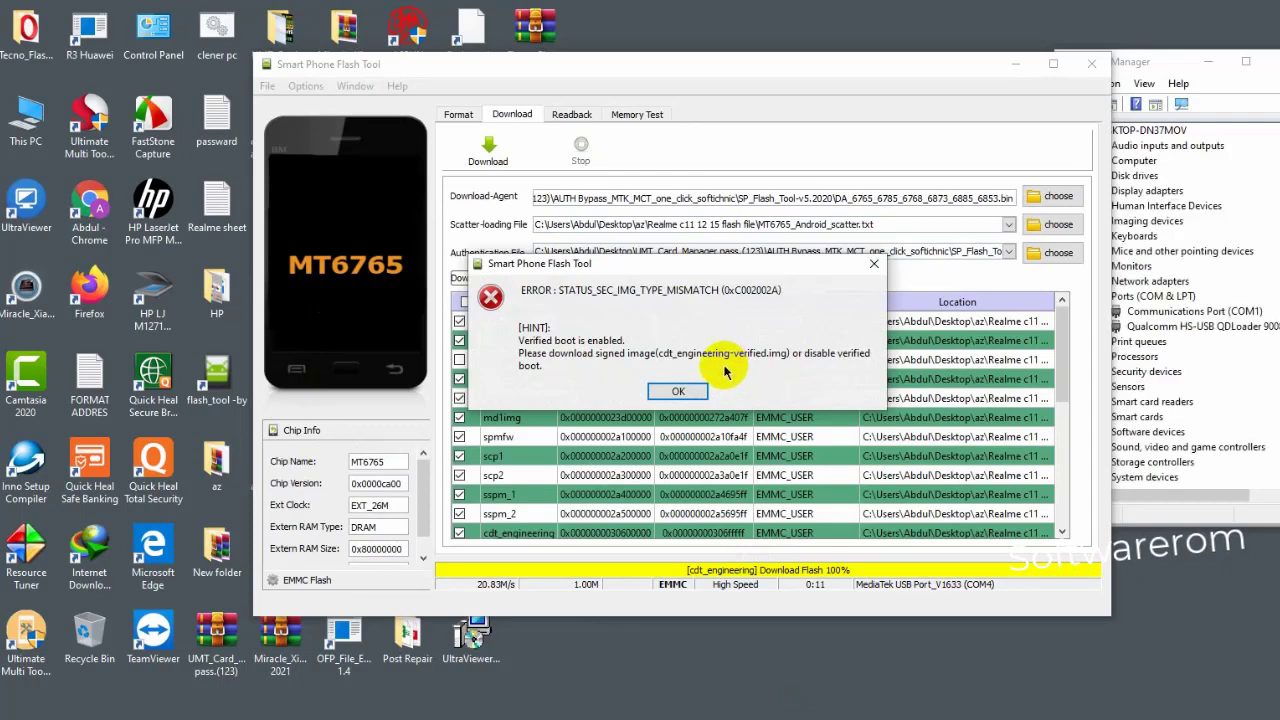
# - Dismiss the STATUS_SEC_IMG_TYPE_MISMATCH error dialog and close SP Flash Tool
pyautogui.click(679, 391)
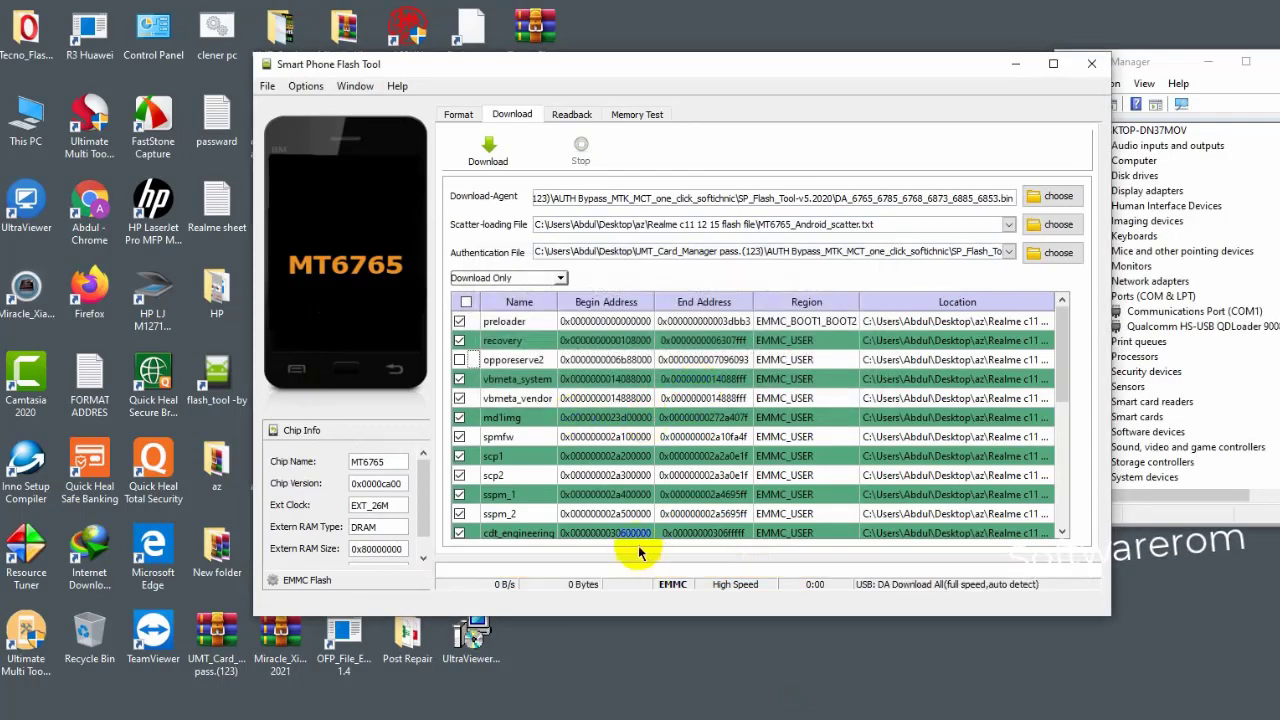
pyautogui.click(1089, 66)
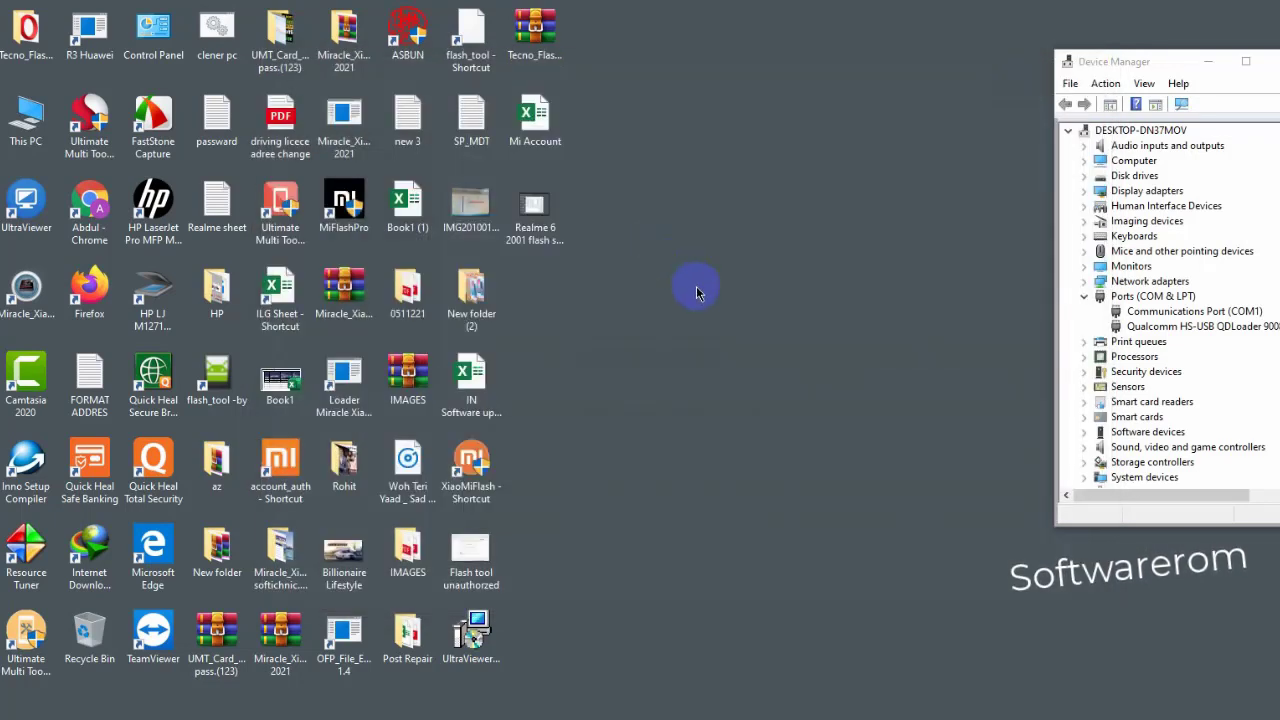
pyautogui.doubleClick(224, 455)
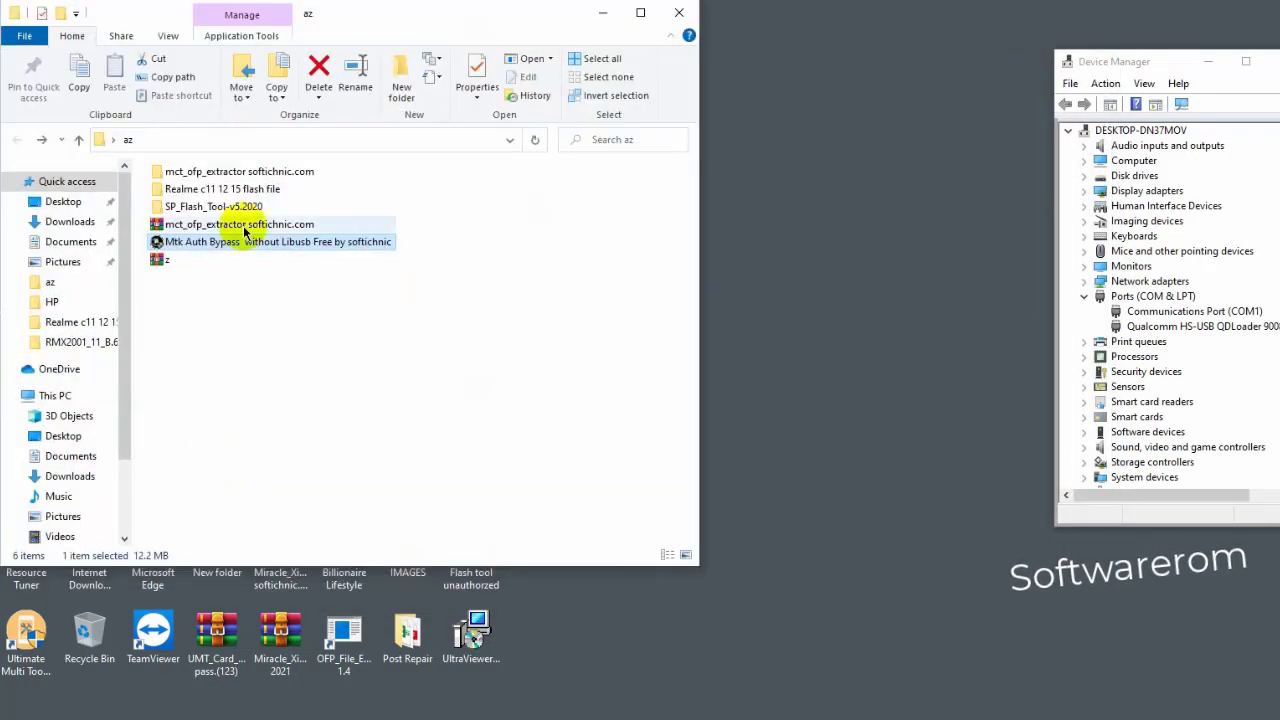
pyautogui.doubleClick(250, 207)
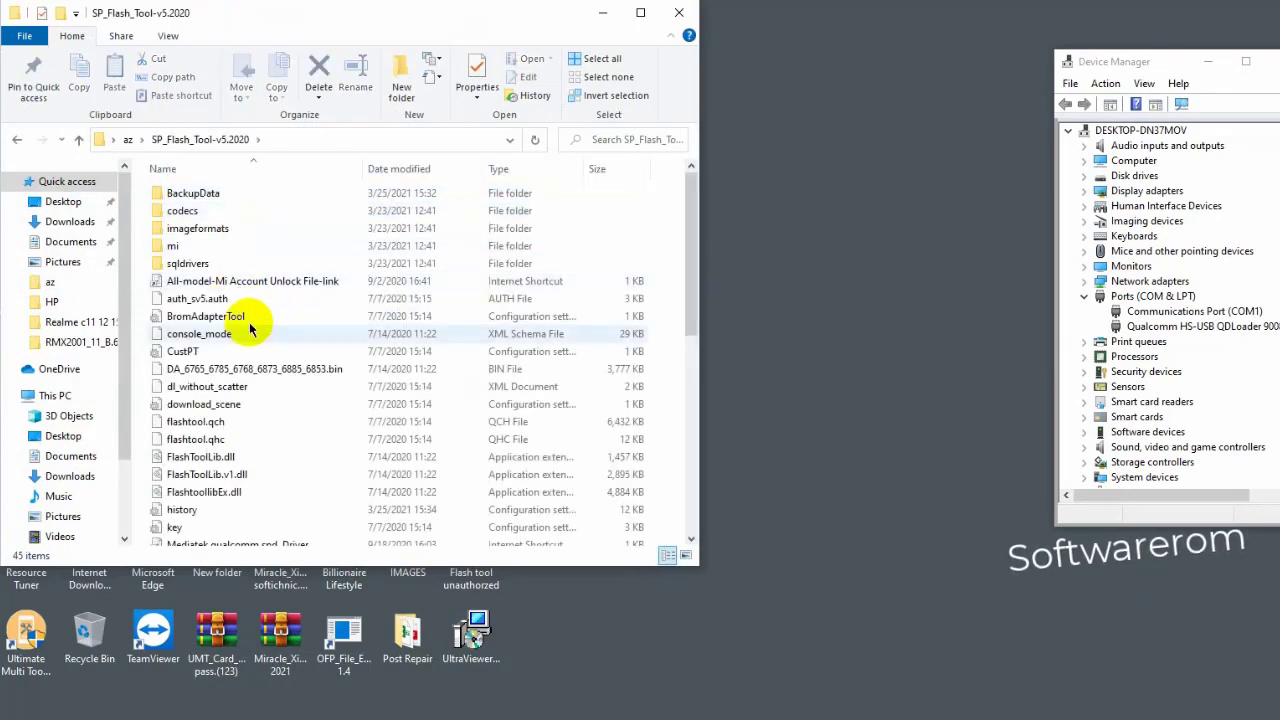
pyautogui.scroll(-6, 266, 360)
pyautogui.scroll(-2, 274, 451)
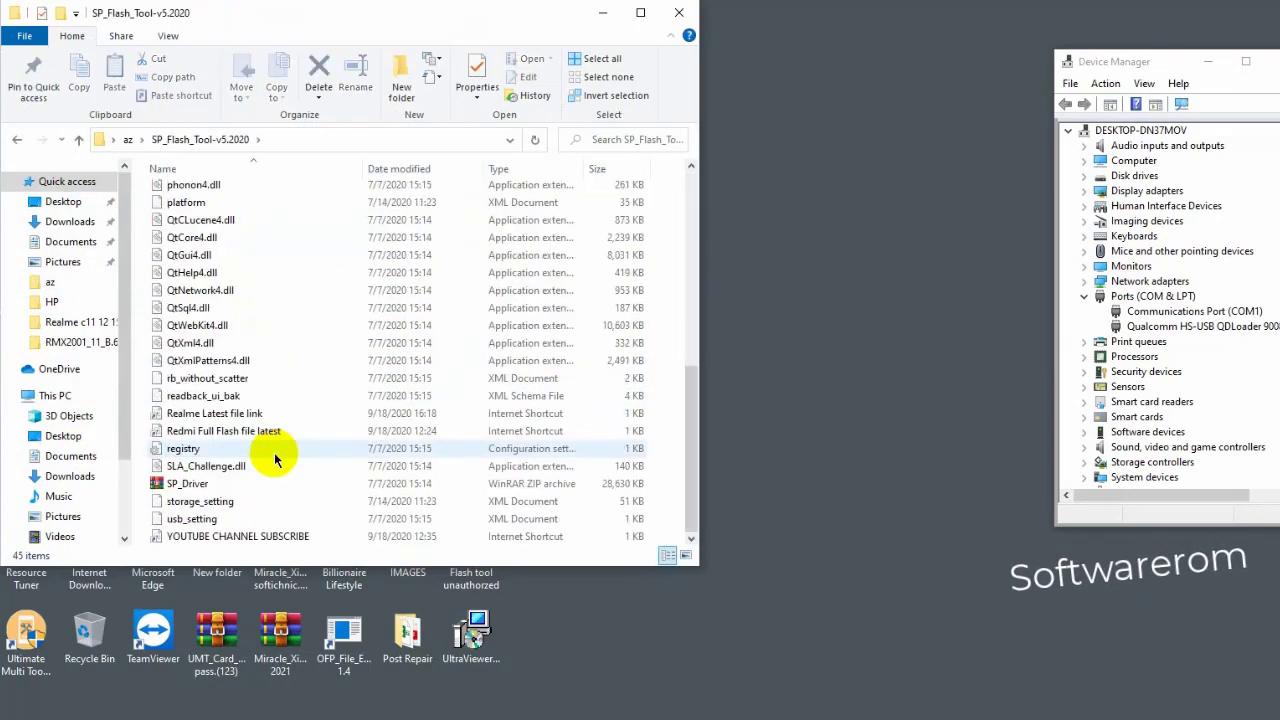
pyautogui.scroll(5, 272, 458)
pyautogui.scroll(4, 266, 457)
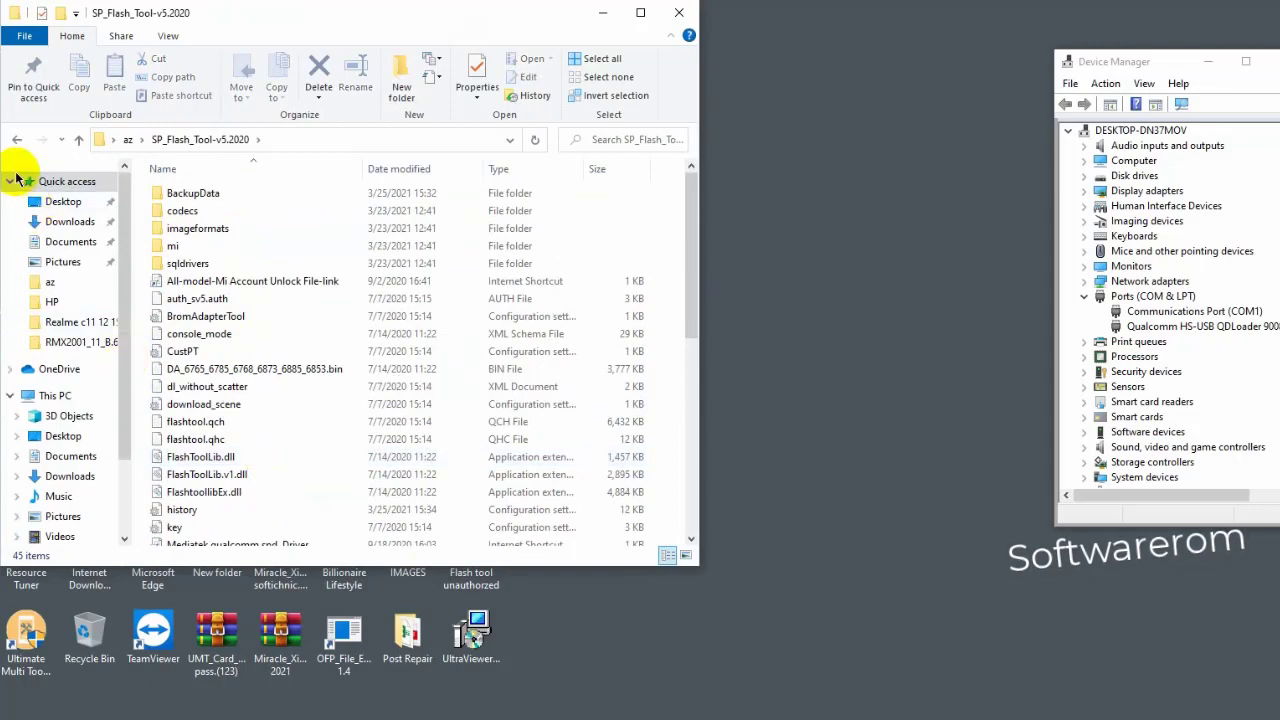
pyautogui.click(17, 139)
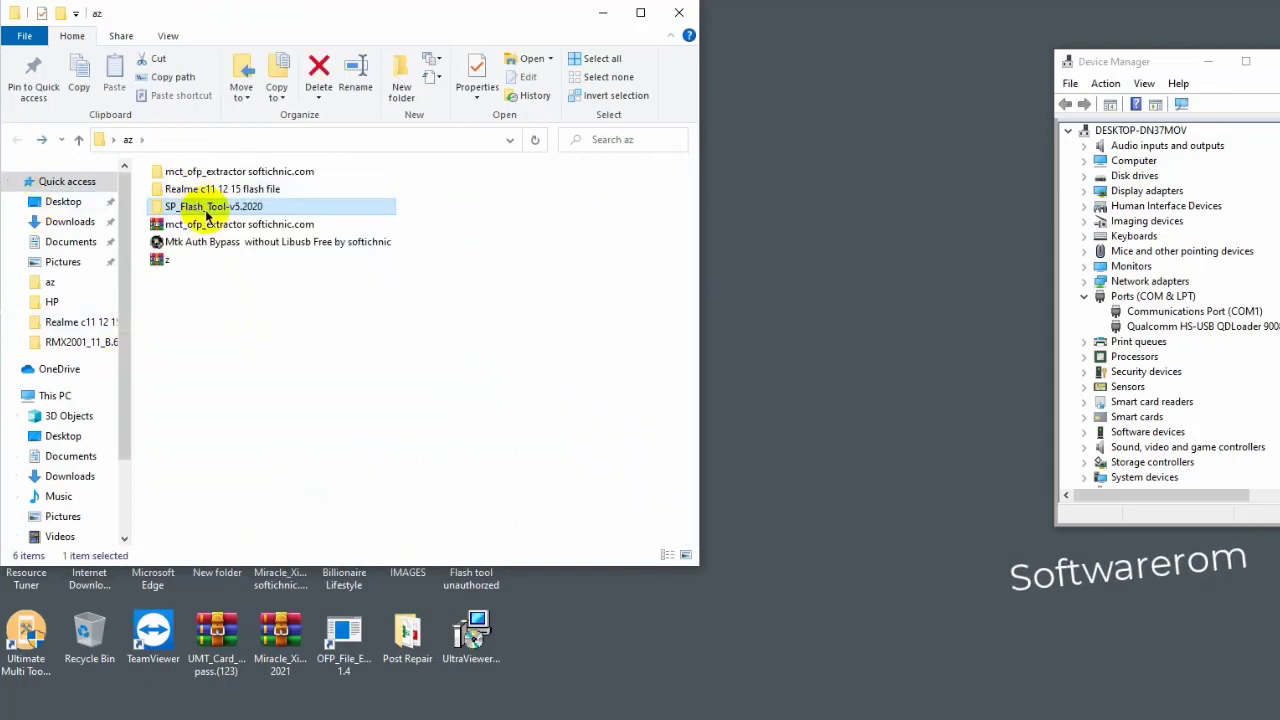
pyautogui.click(674, 12)
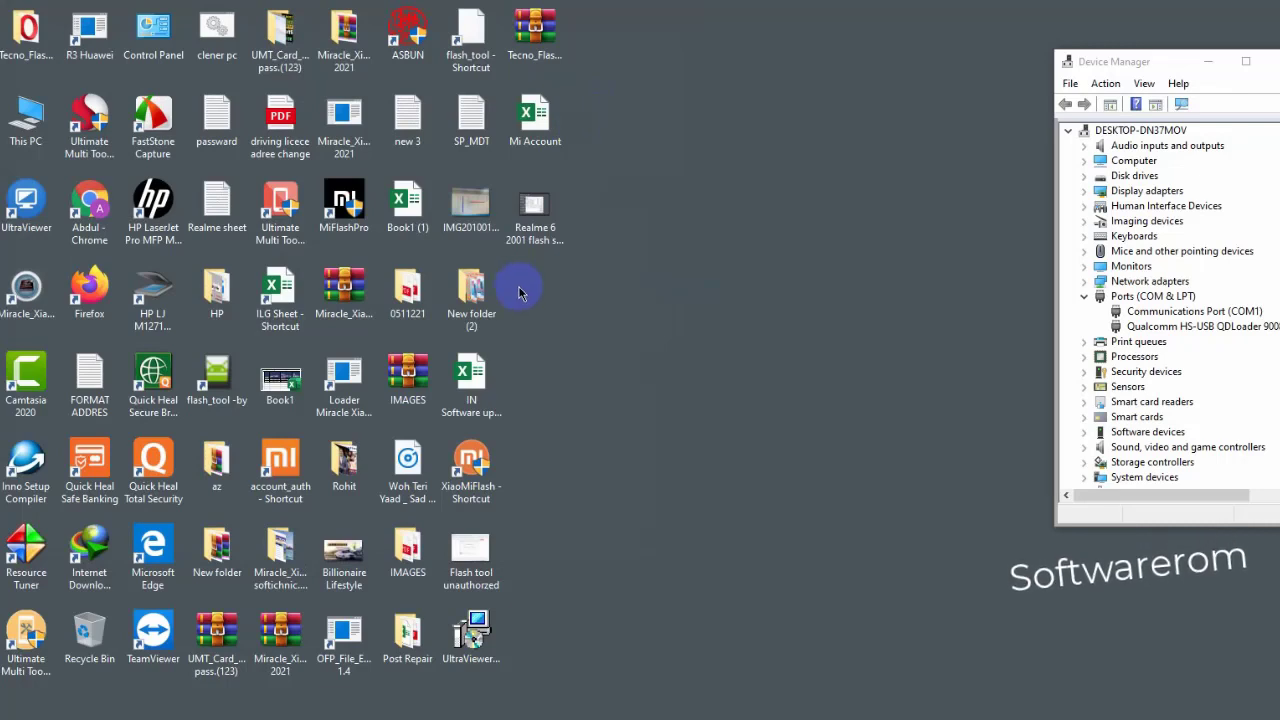
# - Launch the other flash tool build, clear its two startup errors, and load DA_6765_6785_6768_6873_6885_6853.bin
pyautogui.doubleClick(226, 382)
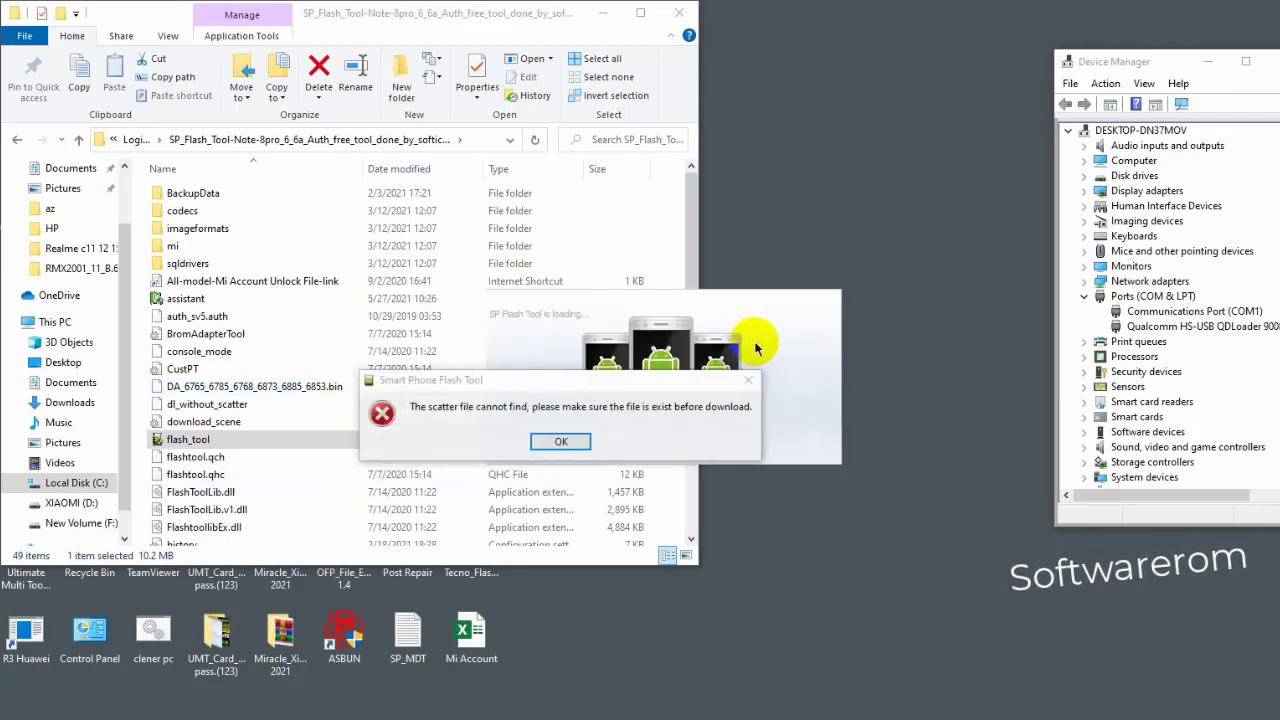
pyautogui.click(568, 440)
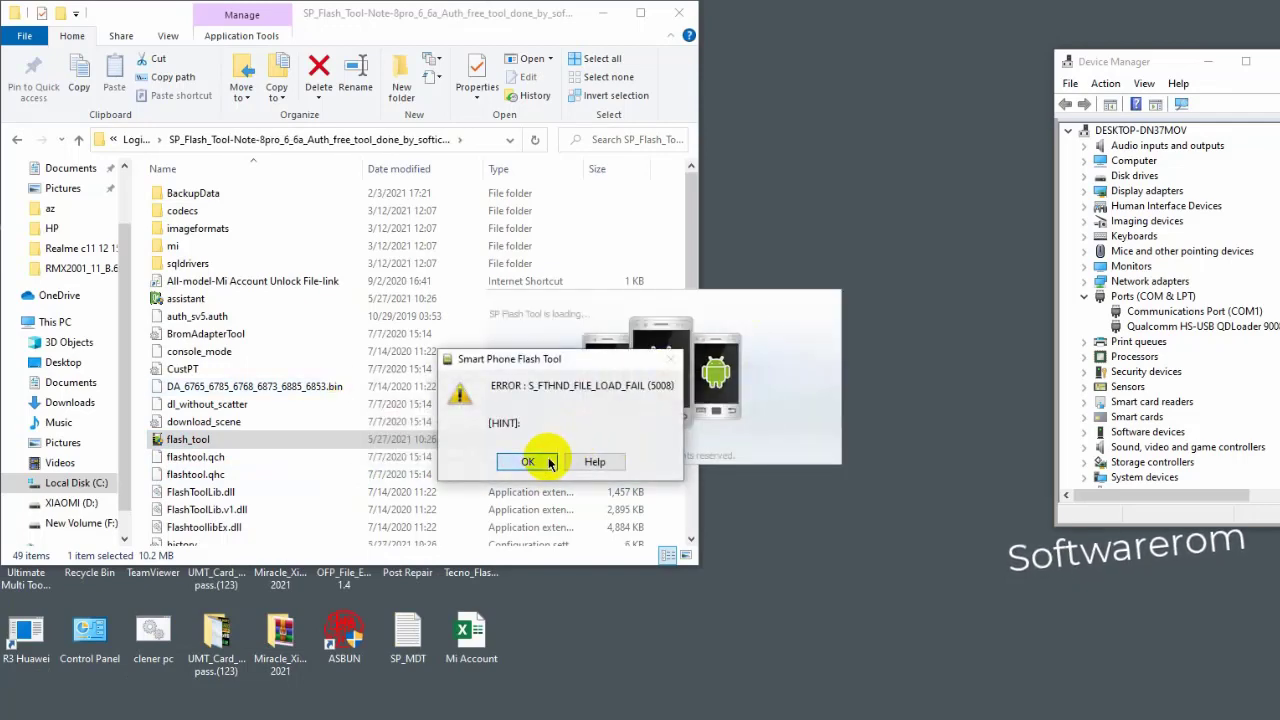
pyautogui.click(548, 462)
pyautogui.moveTo(800, 150); pyautogui.dragTo(808, 102)
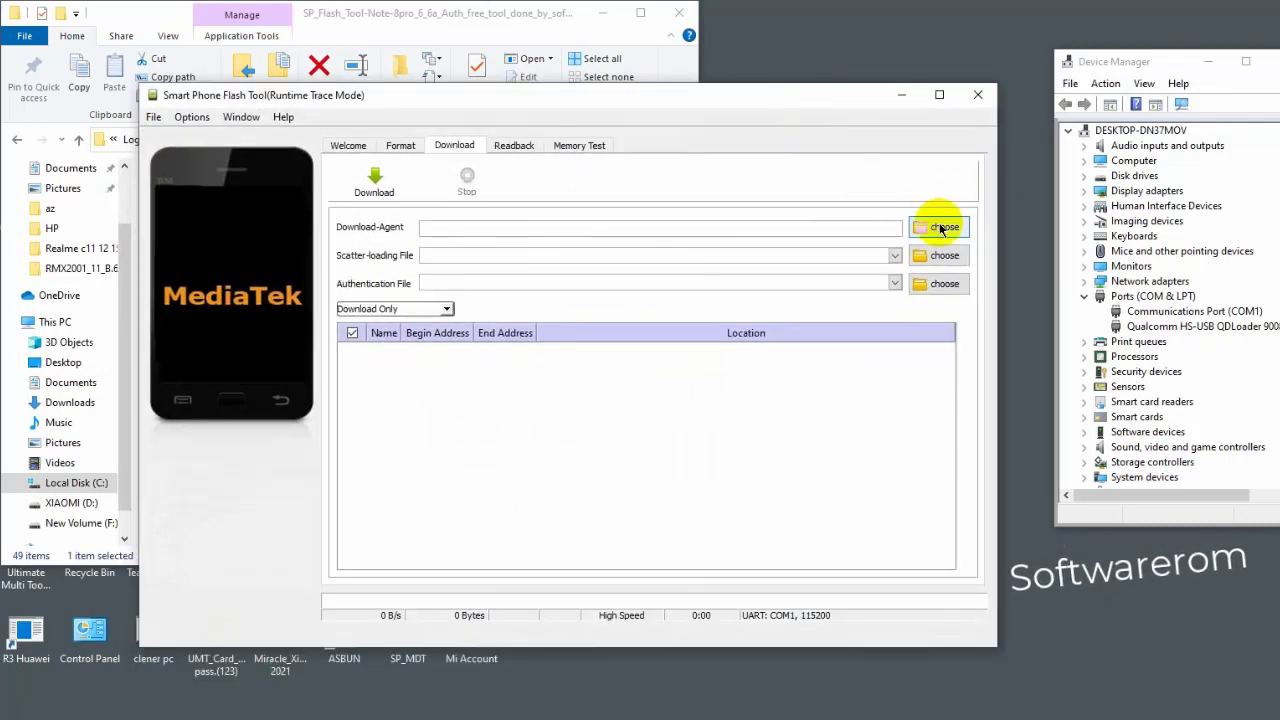
pyautogui.click(940, 228)
pyautogui.click(404, 337)
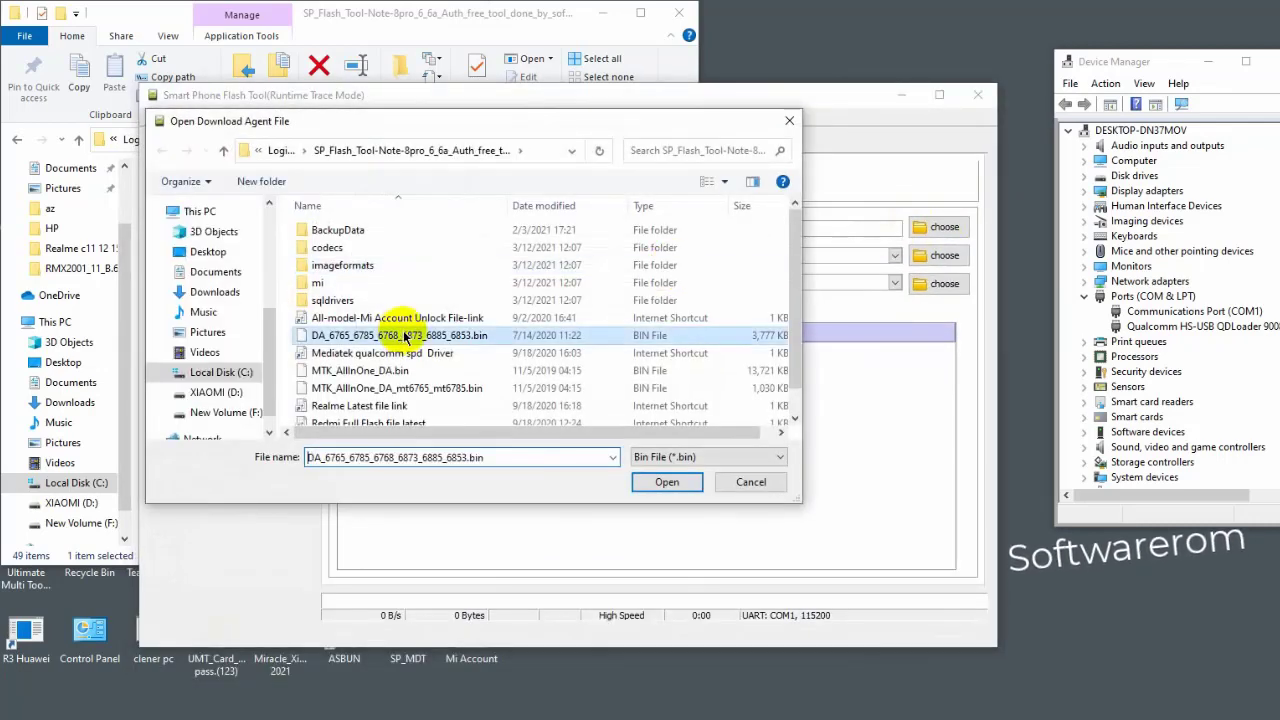
pyautogui.doubleClick(404, 337)
# - Load MT6765_Android_scatter from the desktop's az\Realme c11 12 15 folder and uncheck opporeserve2
pyautogui.click(950, 256)
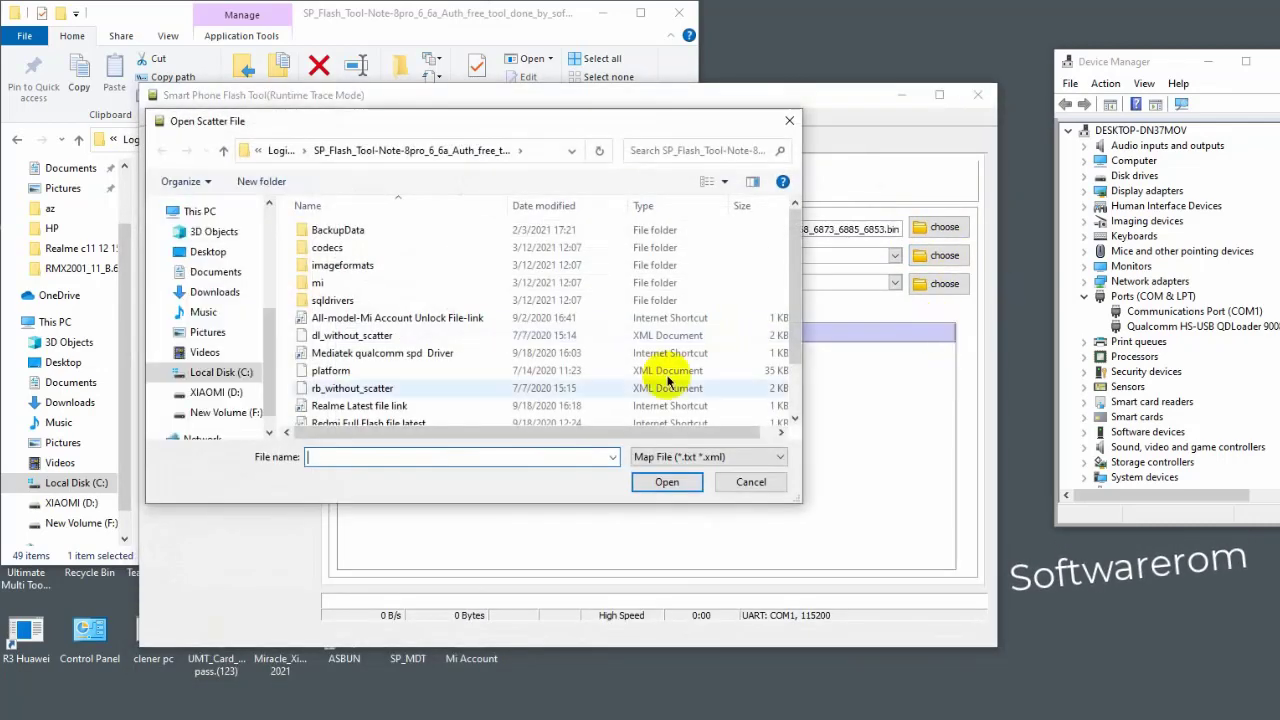
pyautogui.click(208, 251)
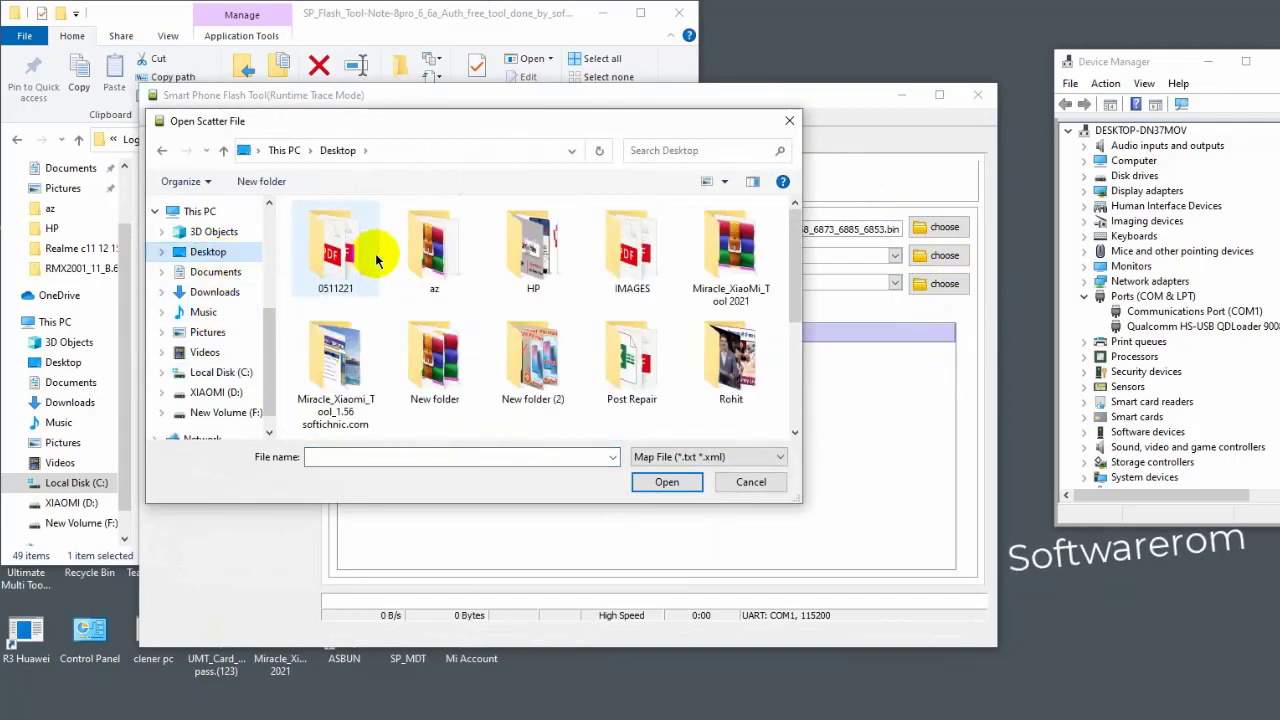
pyautogui.doubleClick(432, 248)
pyautogui.doubleClick(432, 250)
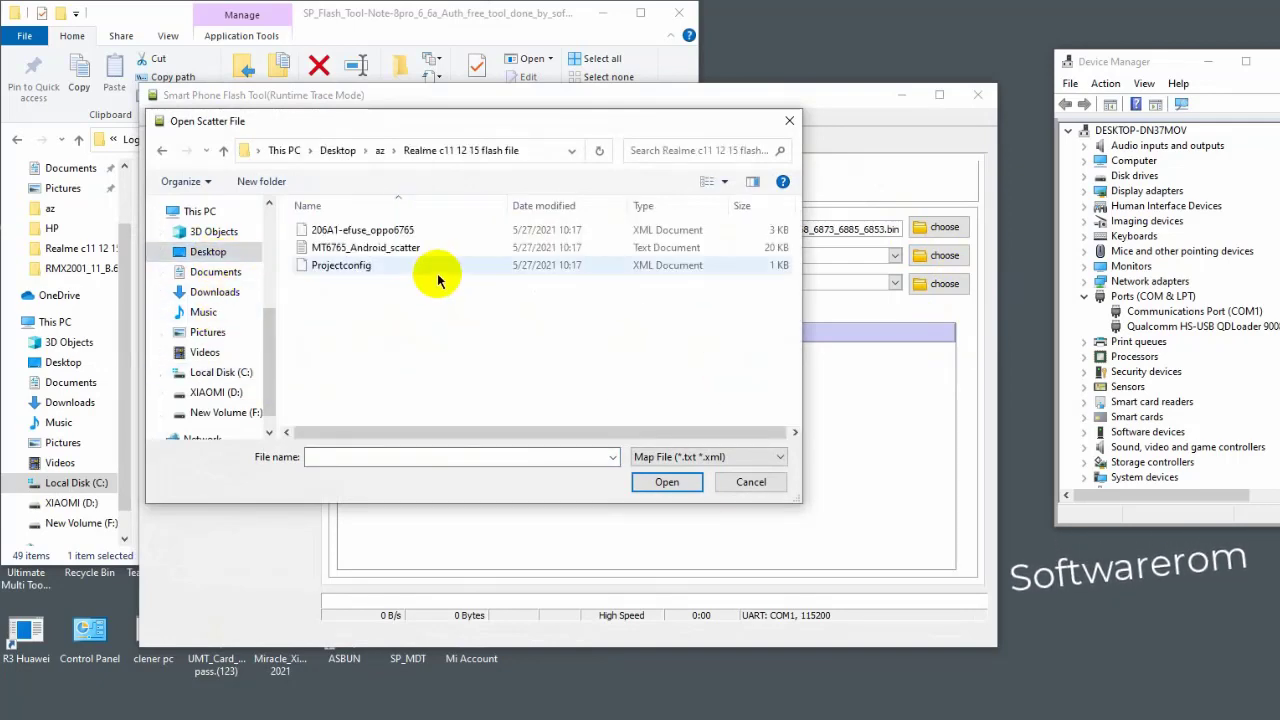
pyautogui.doubleClick(362, 247)
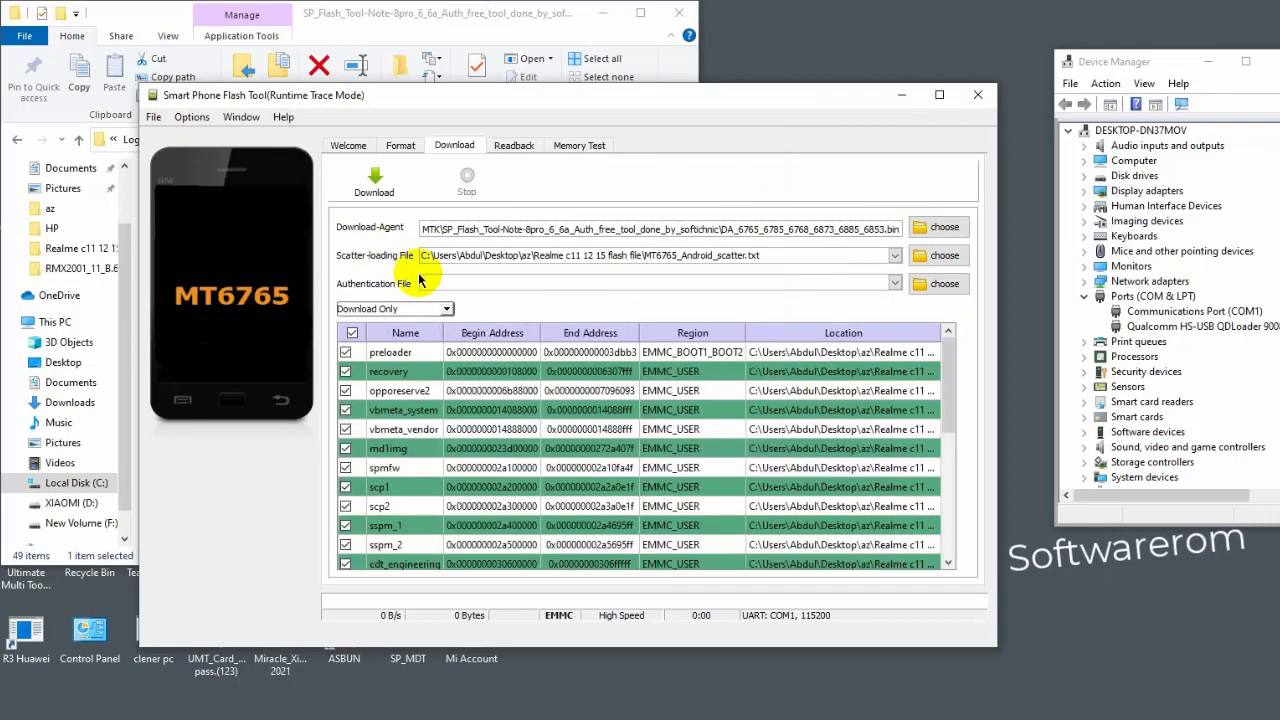
pyautogui.click(346, 390)
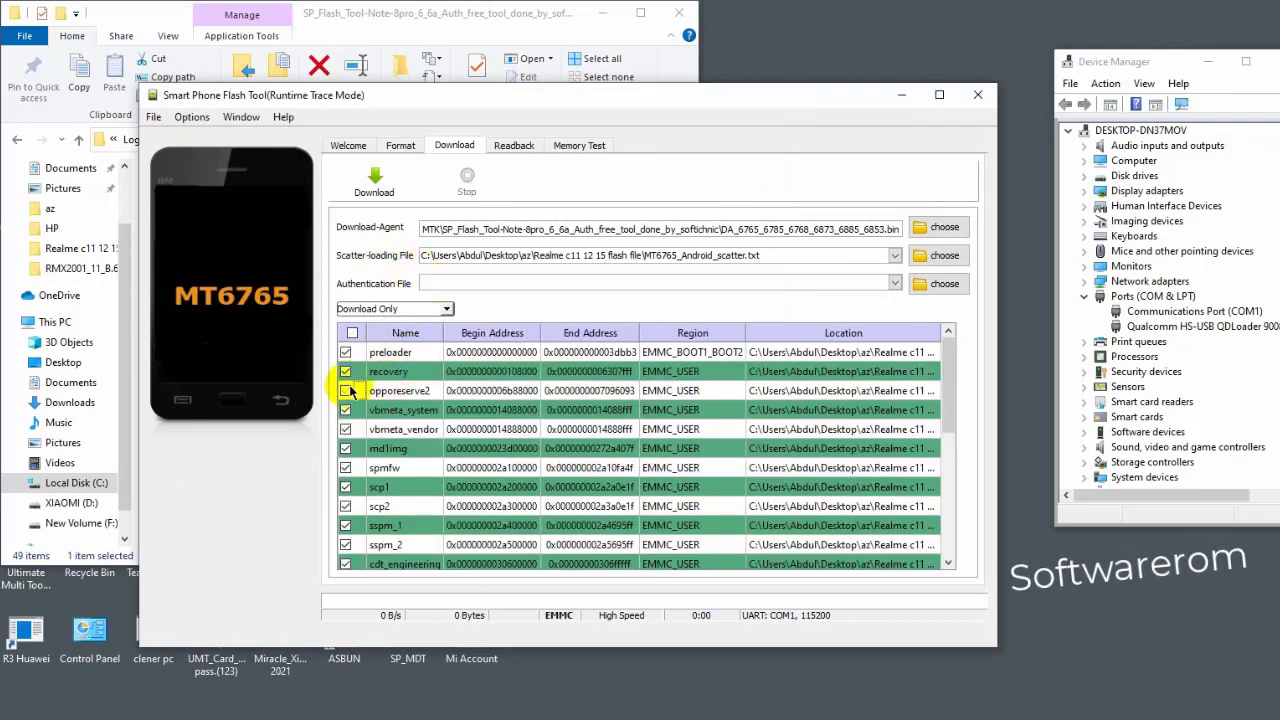
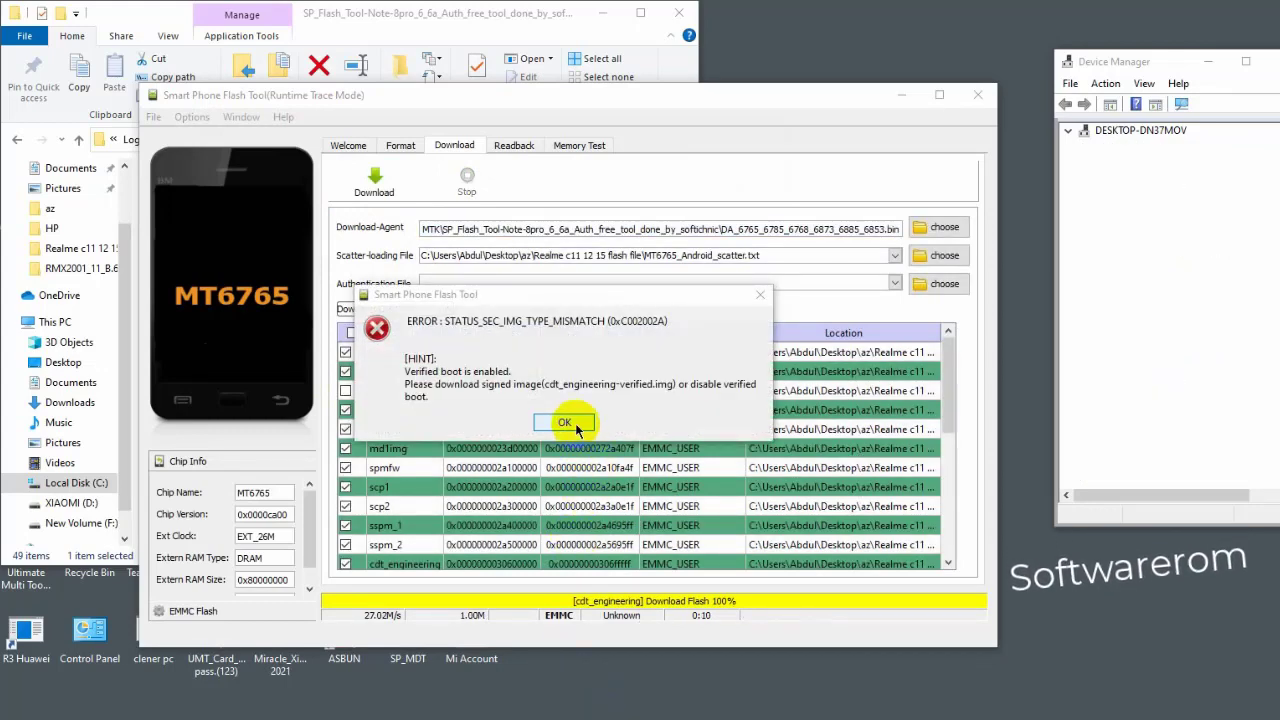
# - Dismiss the STATUS_SEC_IMG_TYPE_MISMATCH error and scroll down the partition list
pyautogui.click(565, 423)
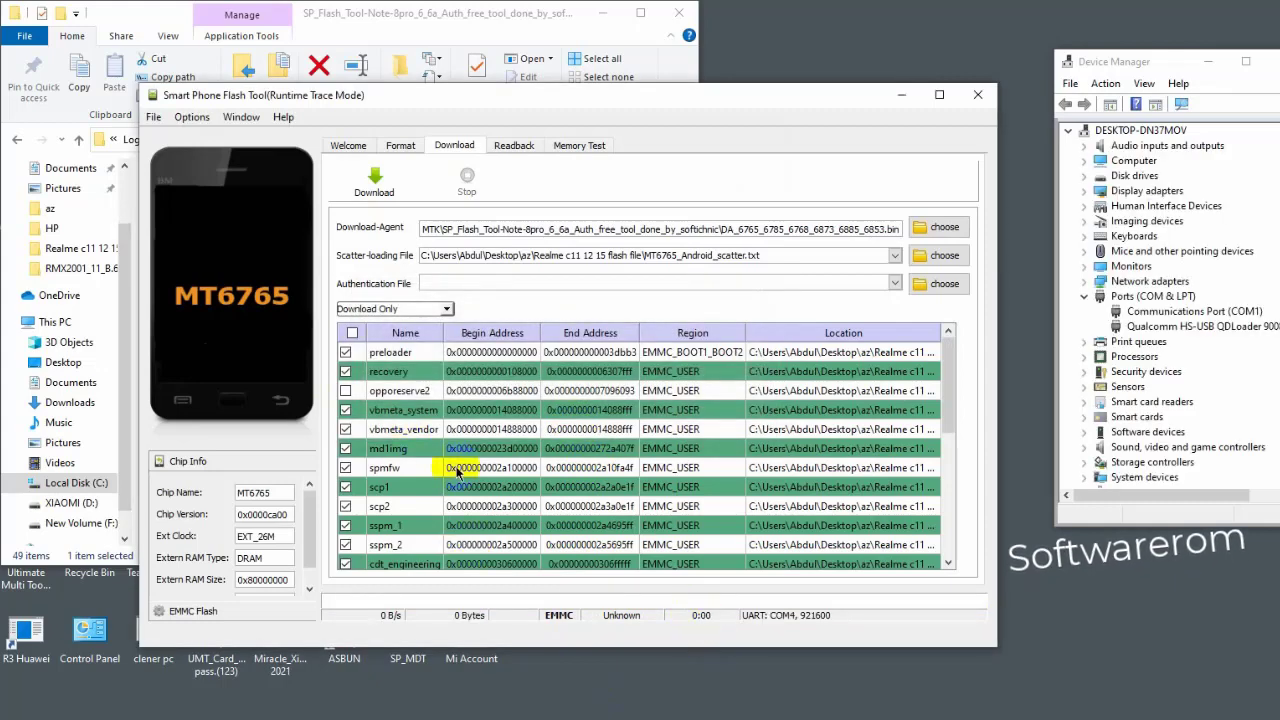
pyautogui.scroll(-3, 457, 472)
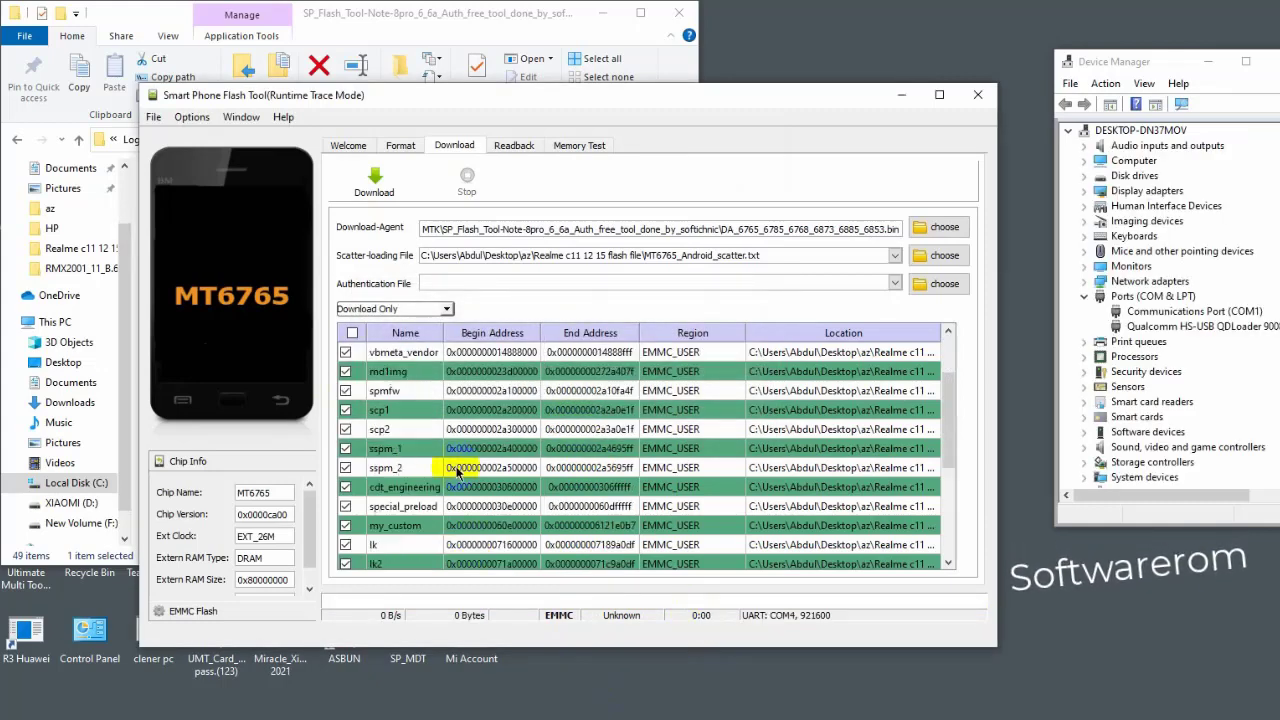
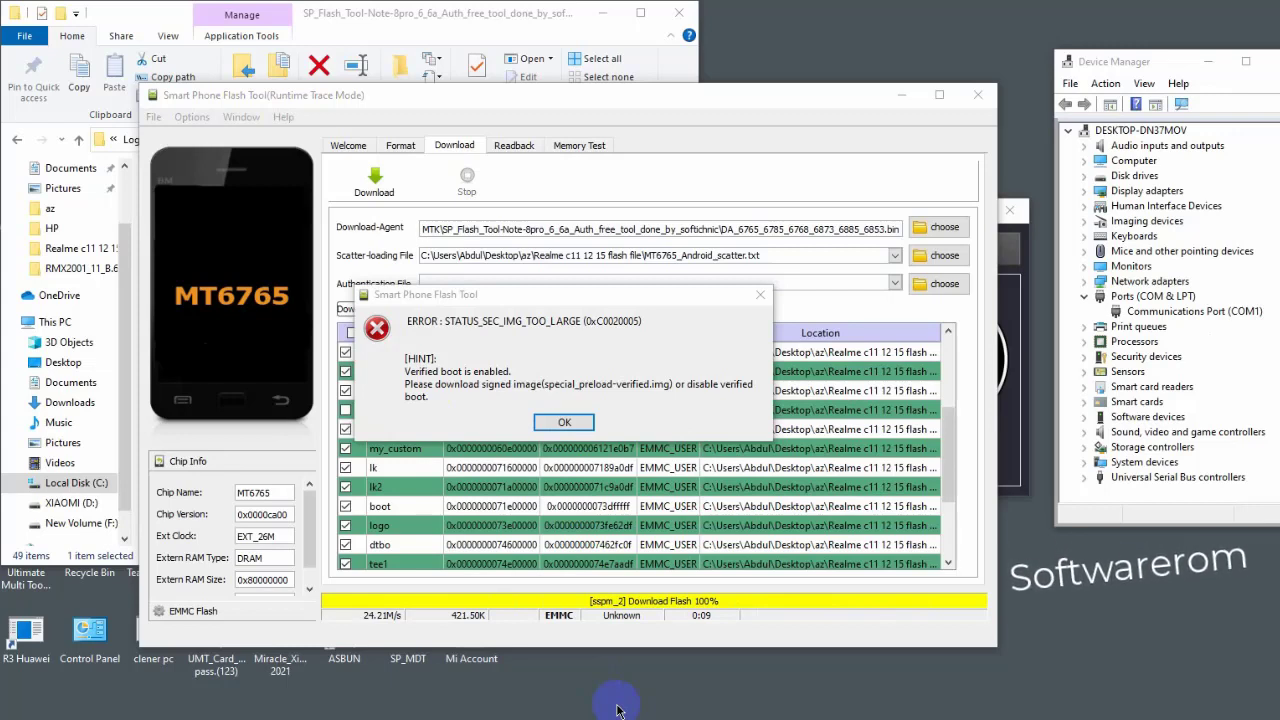
# - Dismiss the STATUS_SEC_IMG_TOO_LARGE error, untick the preloader partition, and restart the Download
pyautogui.click(570, 423)
pyautogui.scroll(-3, 614, 452)
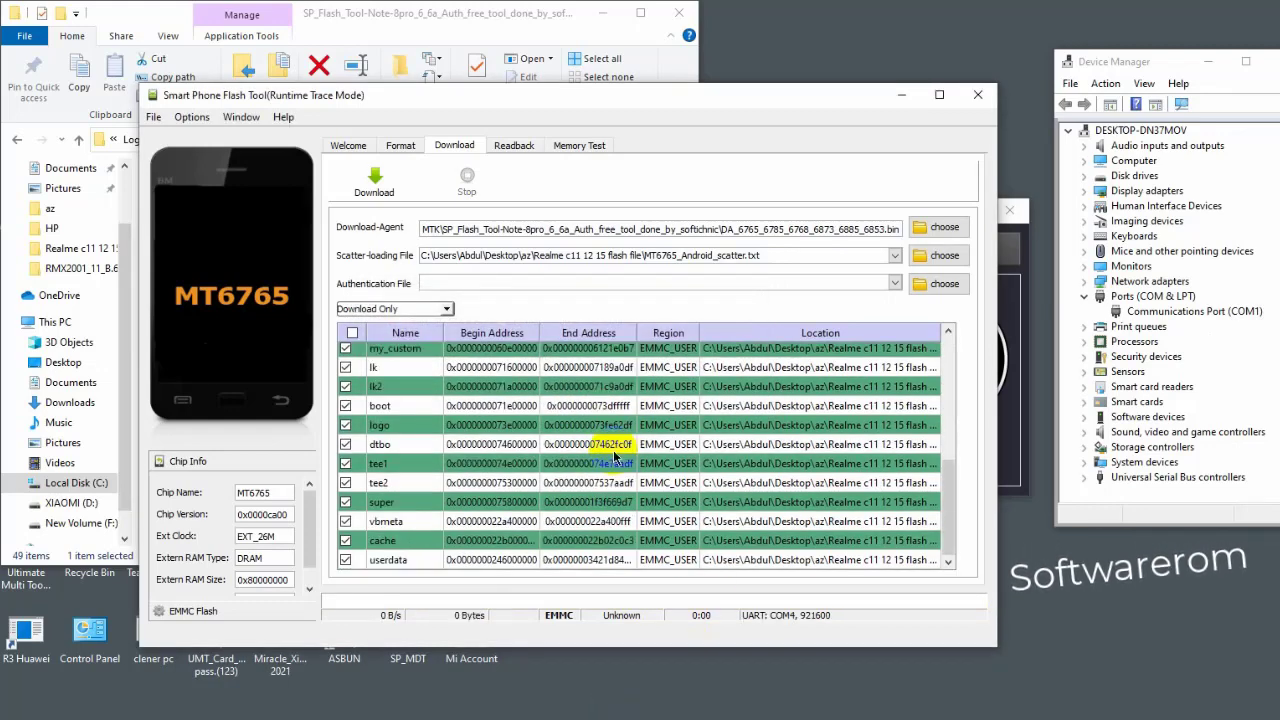
pyautogui.scroll(5, 614, 458)
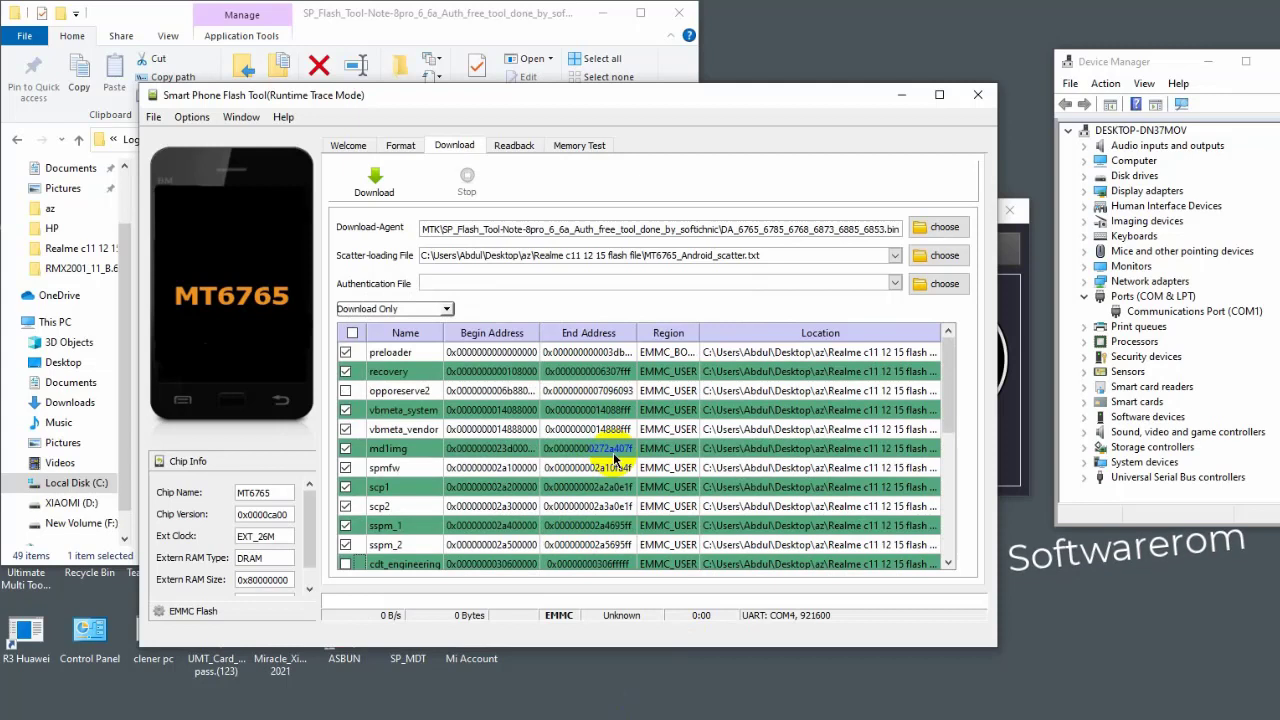
pyautogui.click(346, 352)
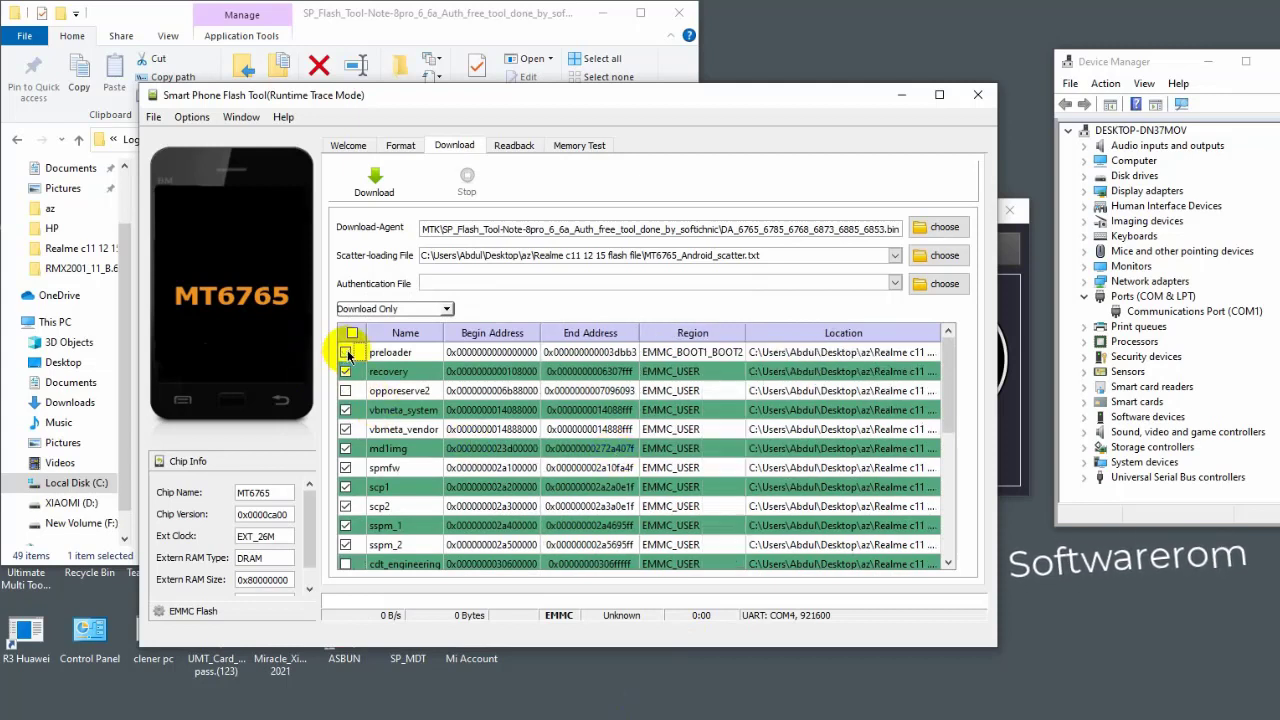
pyautogui.click(373, 194)
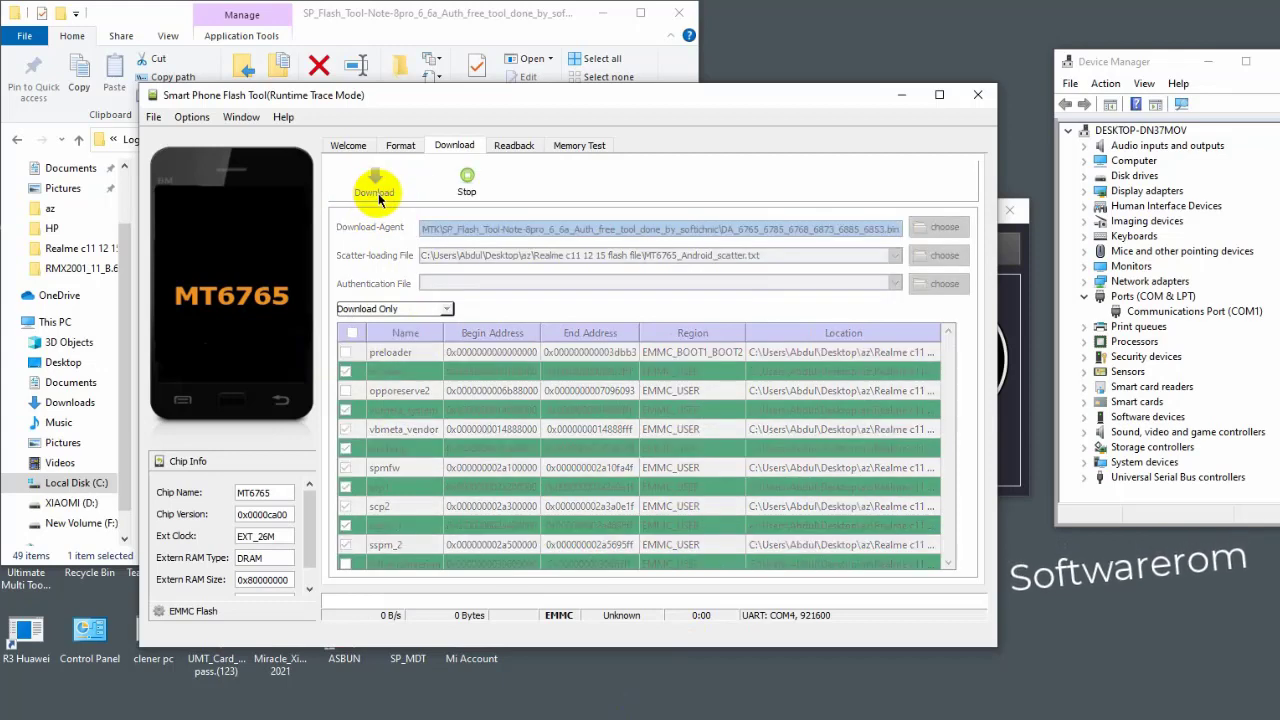
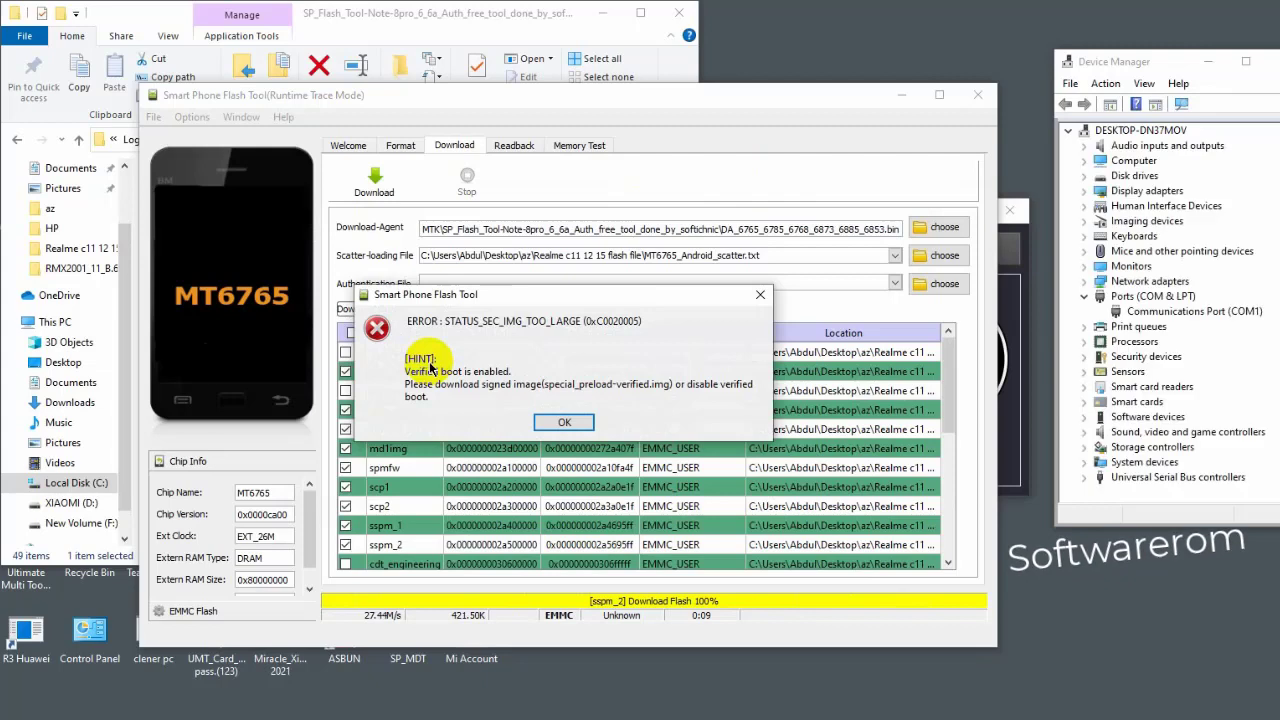
# - Dismiss the secure-image-too-large error, untick special_preload, re-tick preloader, and restart the Download
pyautogui.click(570, 423)
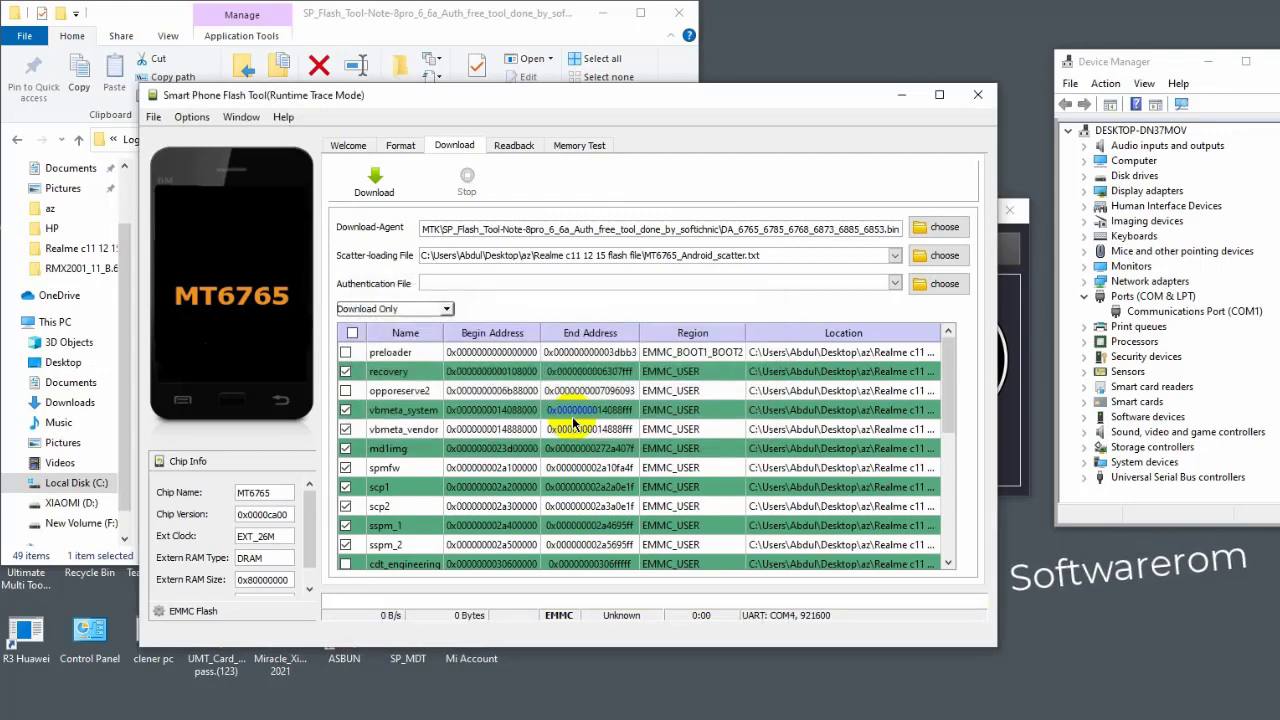
pyautogui.scroll(-3, 573, 423)
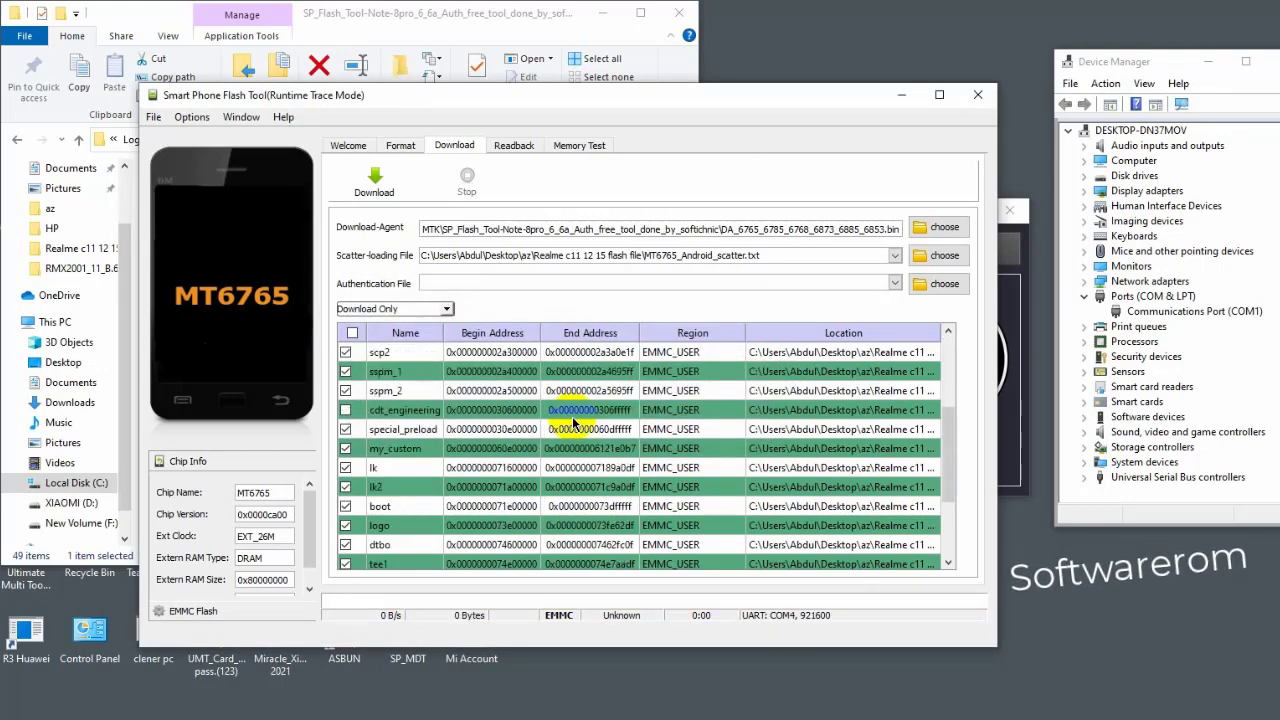
pyautogui.click(347, 430)
pyautogui.scroll(3, 354, 431)
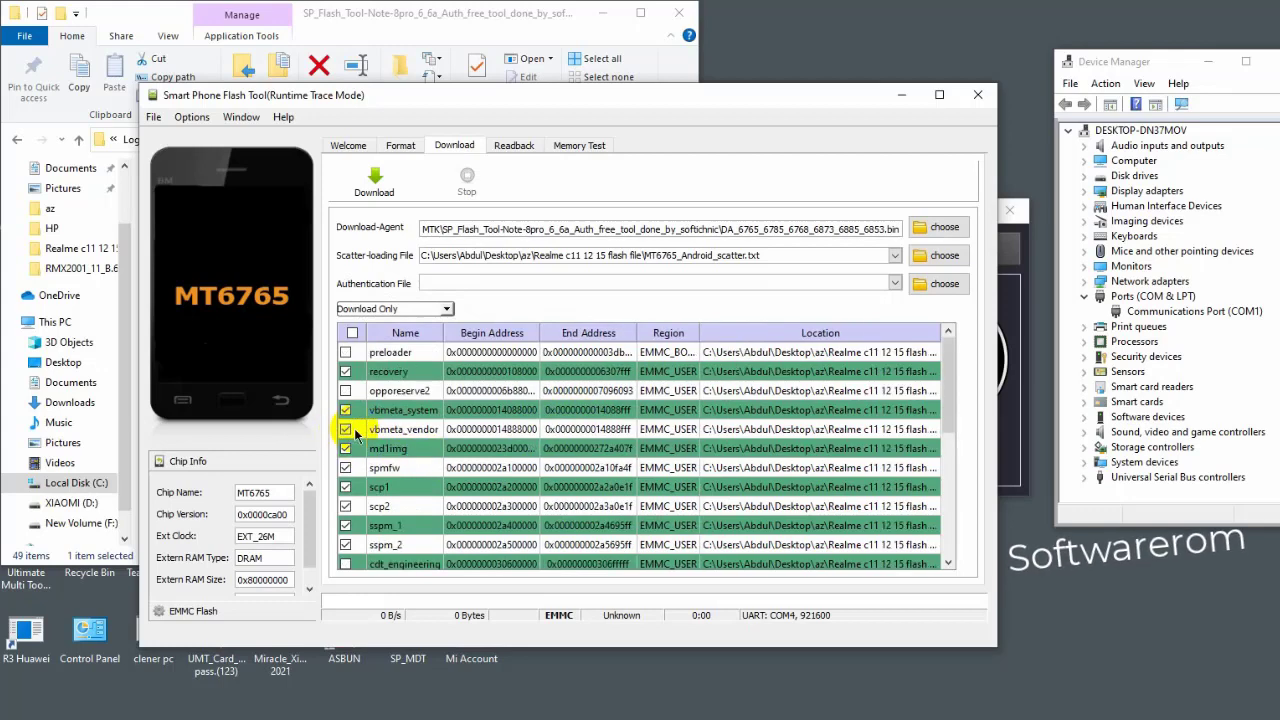
pyautogui.click(345, 352)
pyautogui.click(374, 180)
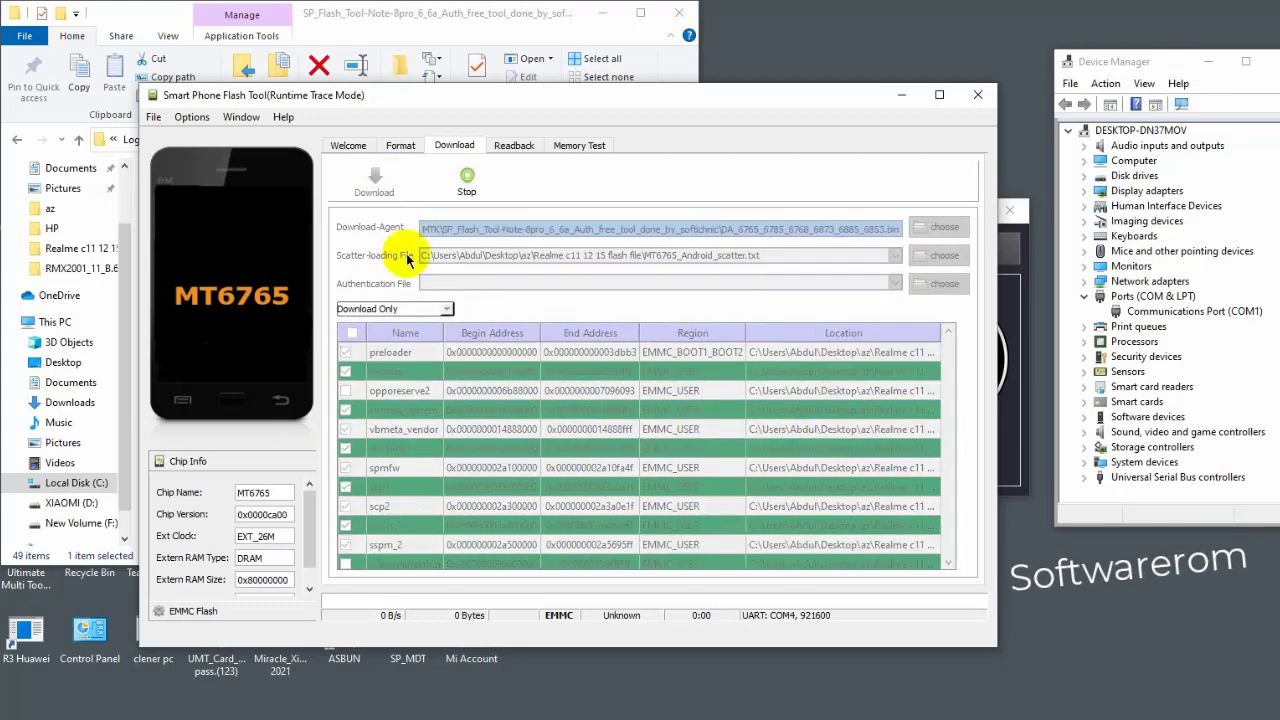
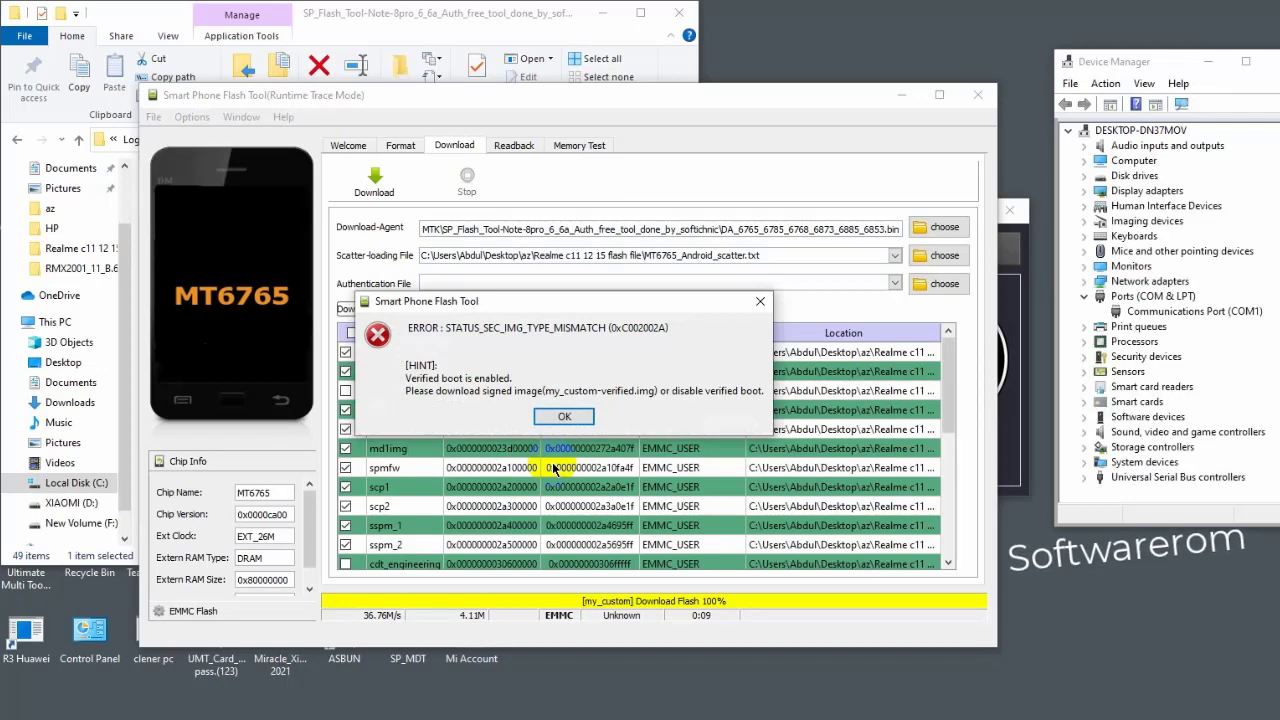
# - Dismiss the STATUS_SEC_IMG_TYPE_MISMATCH error and scroll down the MT6765 scatter partition list
pyautogui.click(564, 417)
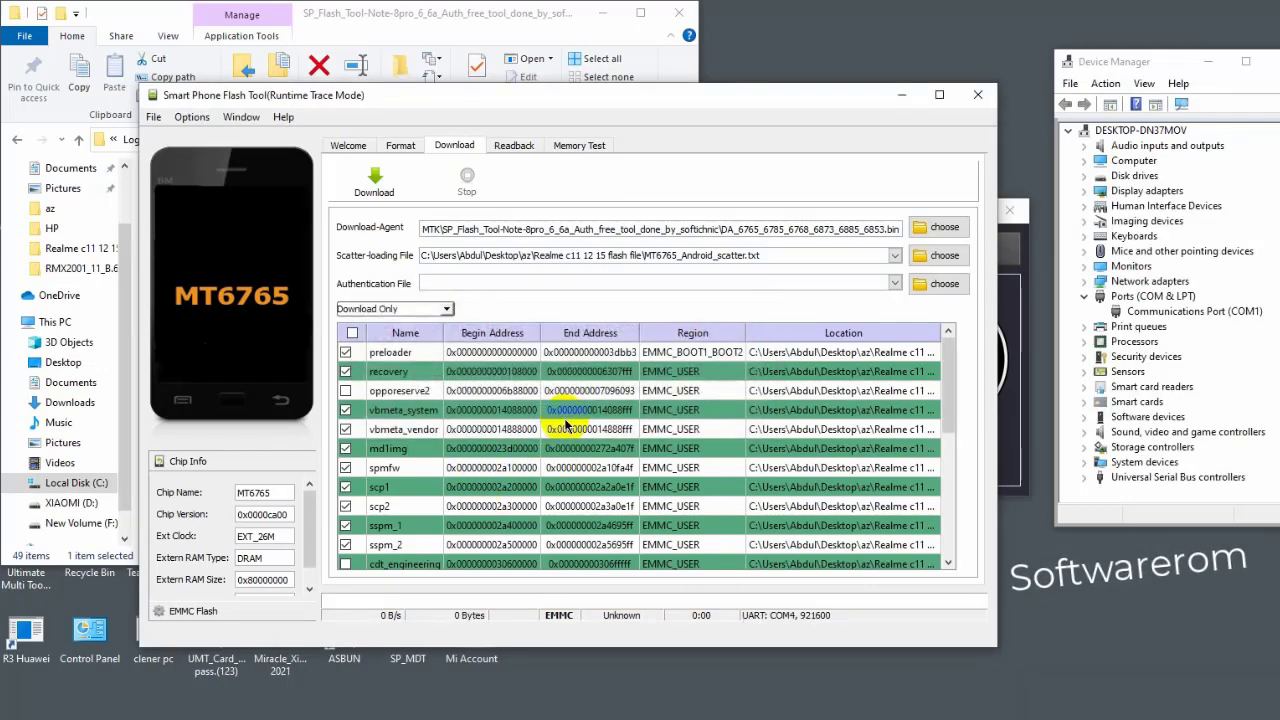
pyautogui.scroll(-1, 651, 455)
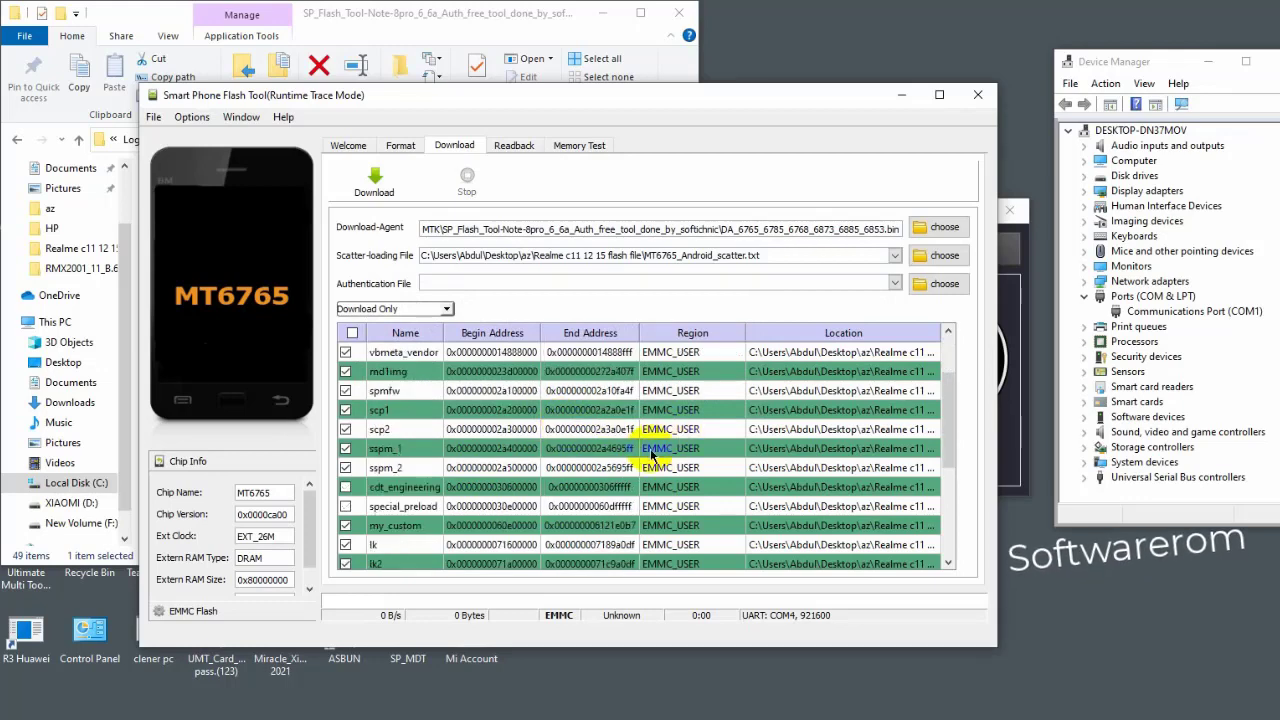
pyautogui.scroll(-1, 651, 455)
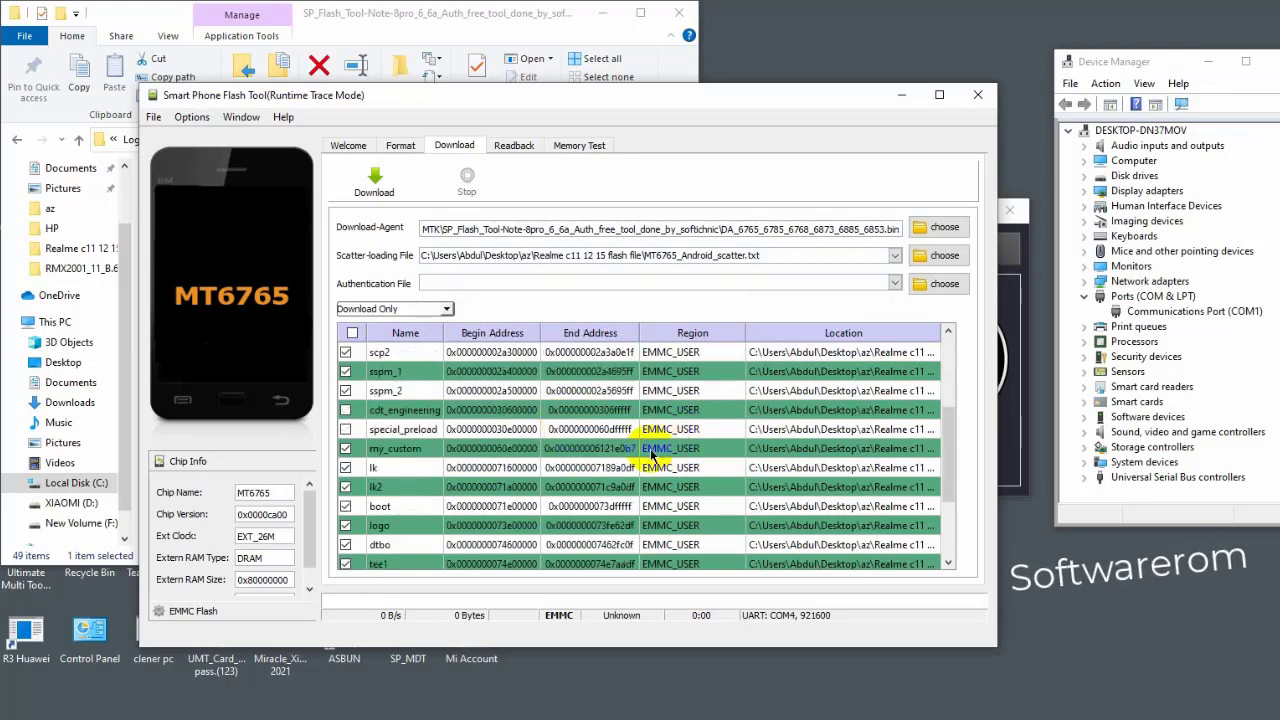
pyautogui.scroll(-2, 651, 455)
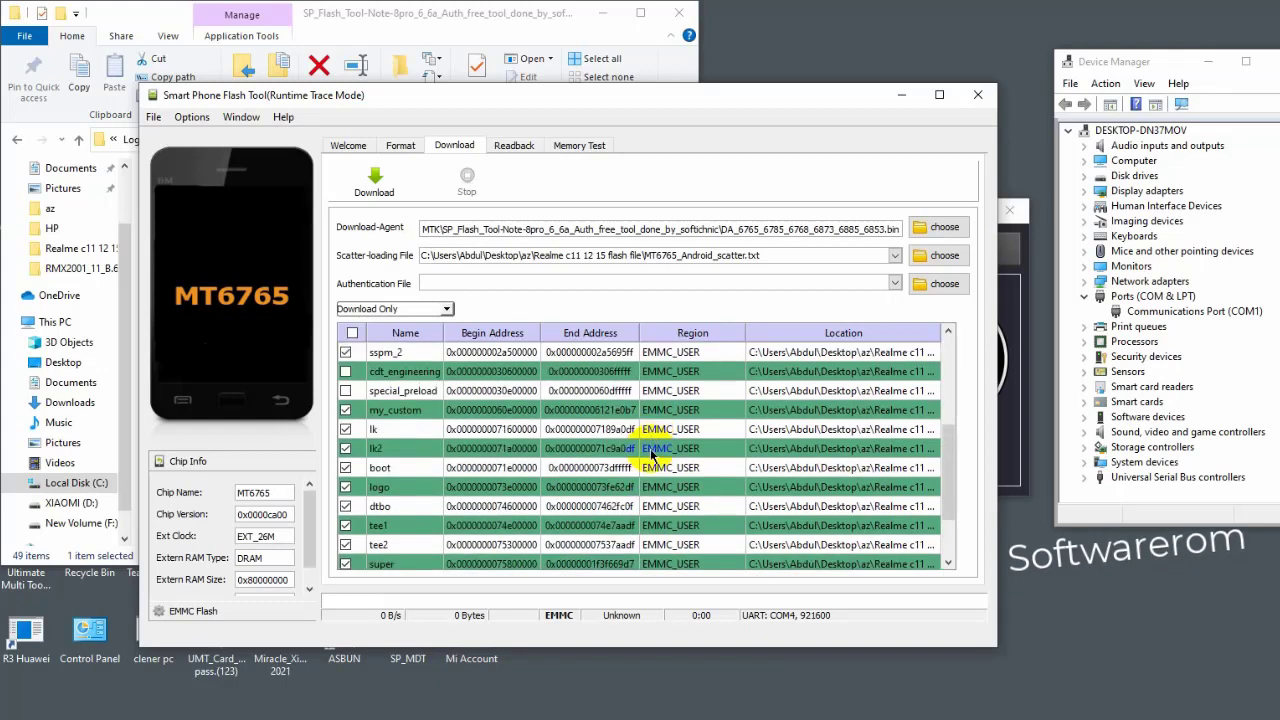